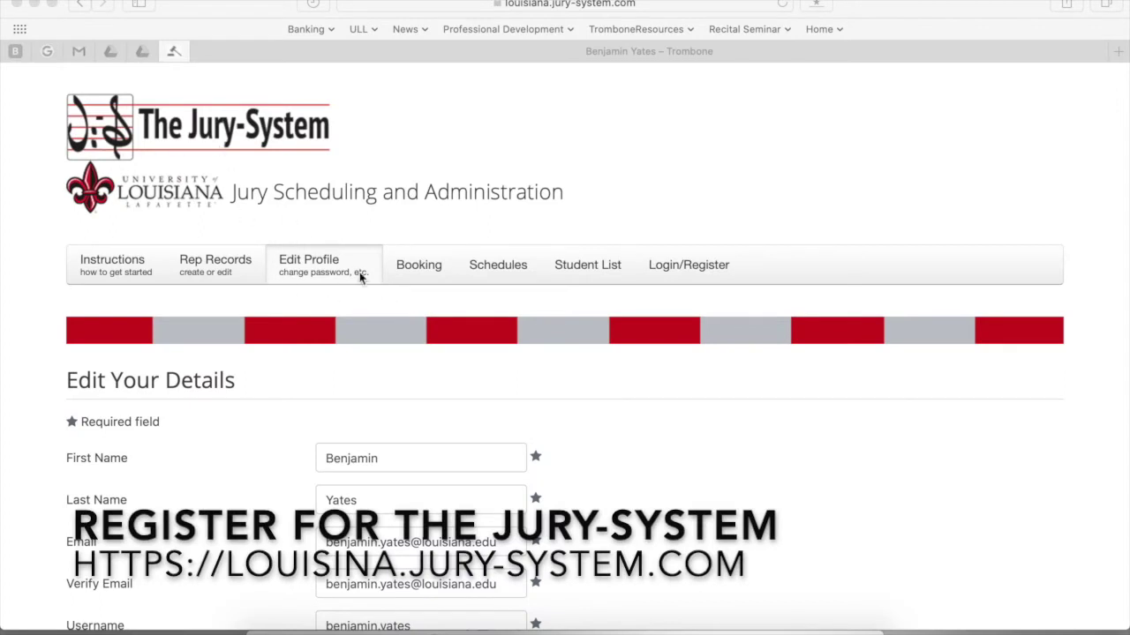
Scroll down through the Edit Your Details profile form and back up.
scroll(284, 279, "down", 5)
scroll(284, 281, "down", 3)
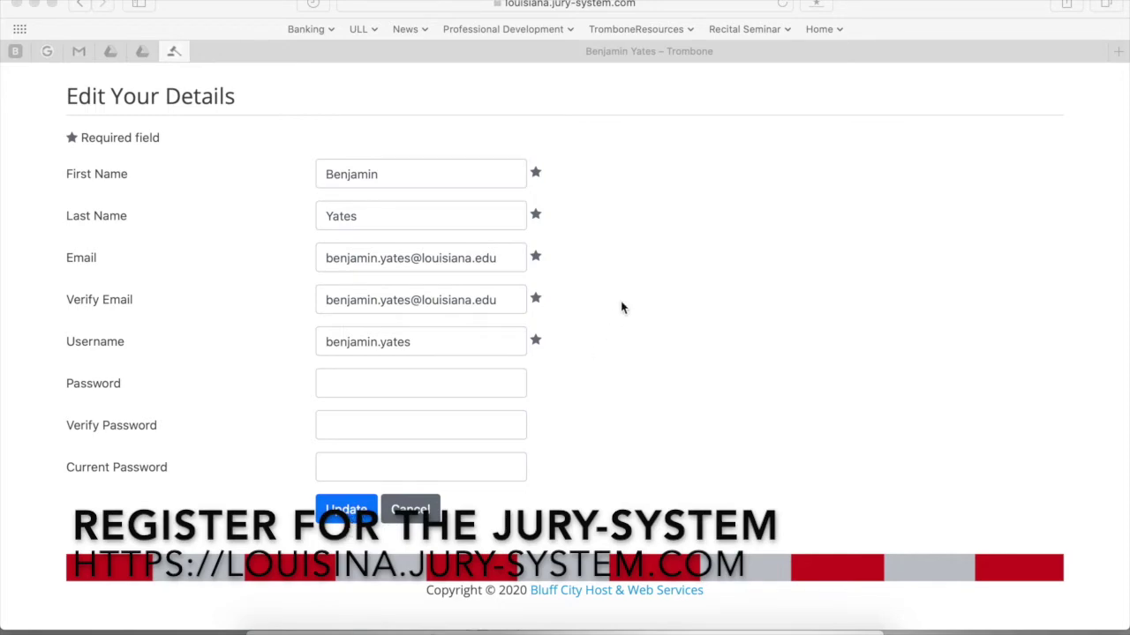
scroll(622, 305, "up", 5)
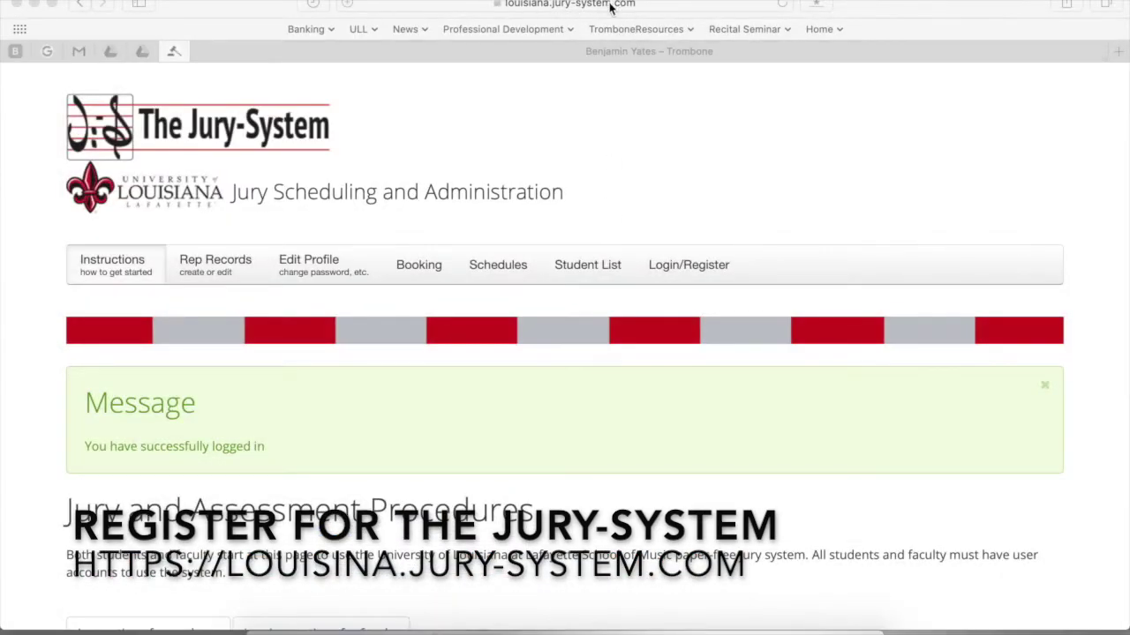
Log out, log back in with the saved credentials, and open Rep Records > Brass Area.
left_click(697, 272)
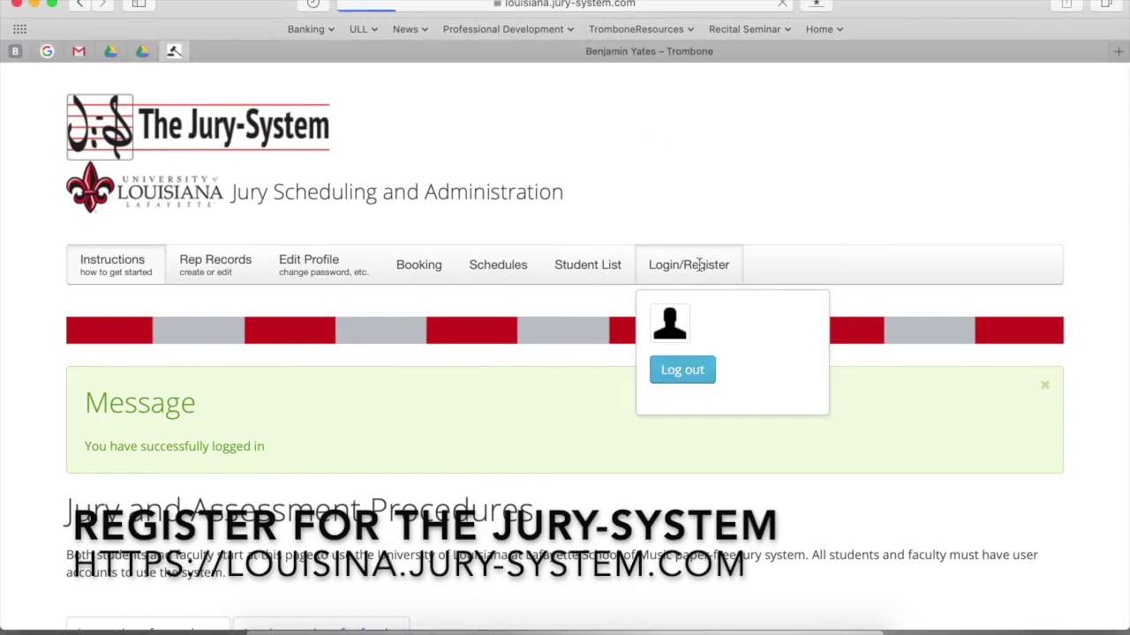
left_click(376, 265)
left_click(371, 266)
left_click(376, 269)
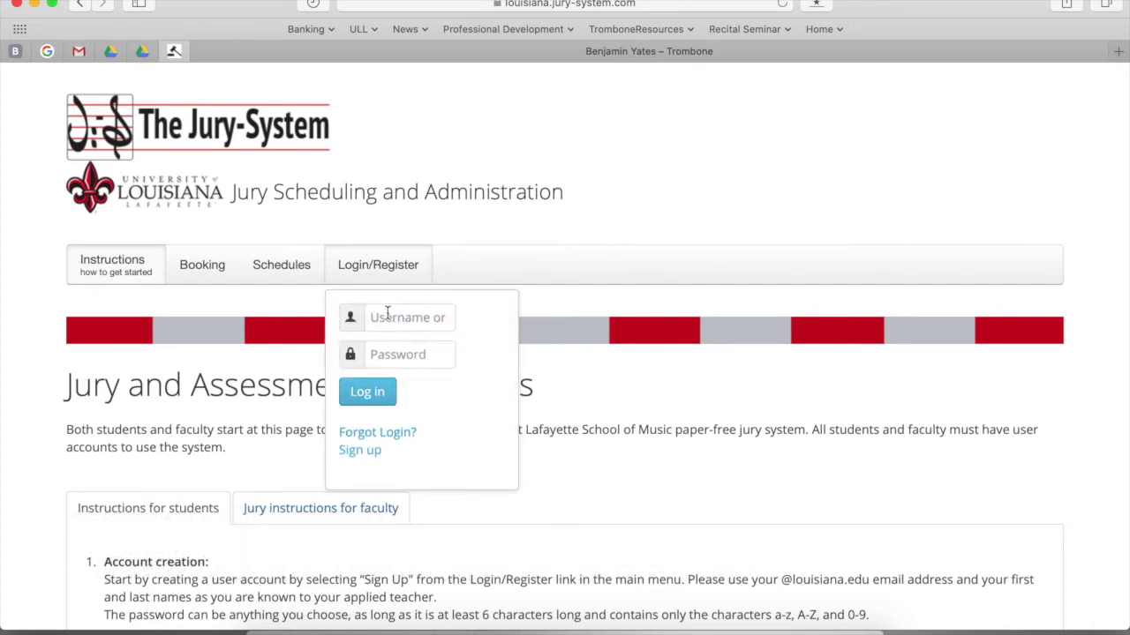
left_click(387, 315)
left_click(411, 356)
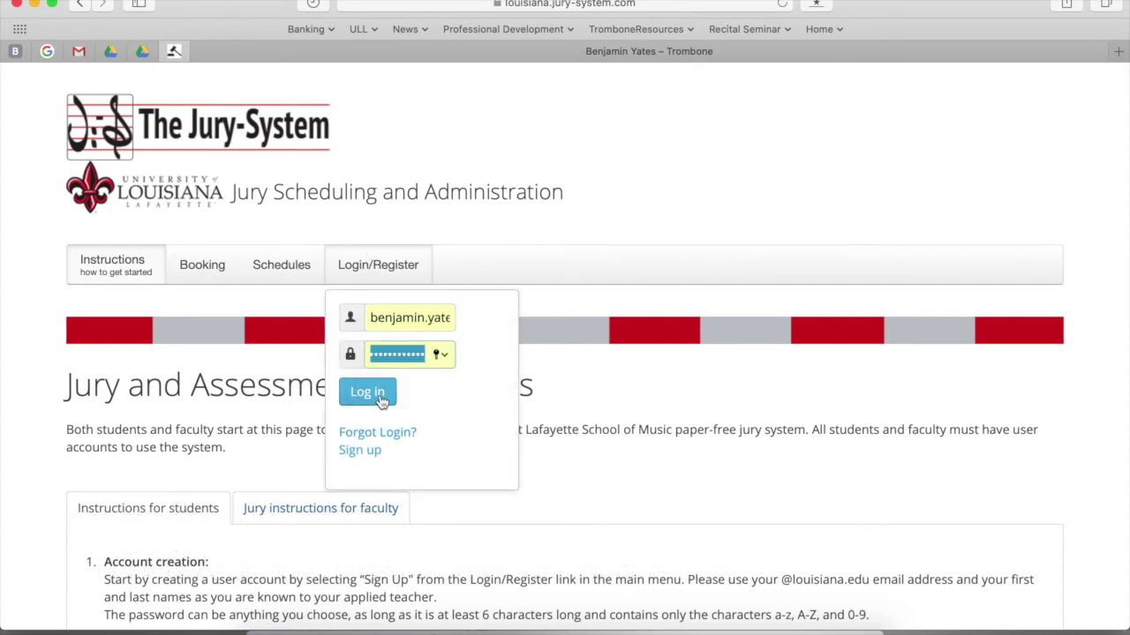
left_click(379, 394)
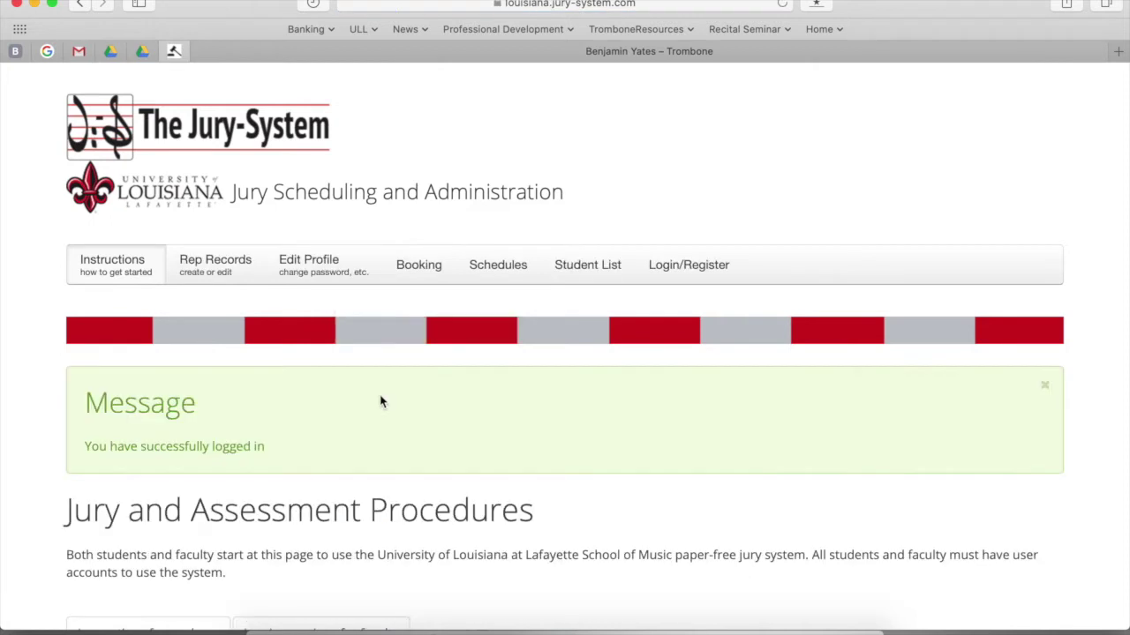
mouse_move(242, 263)
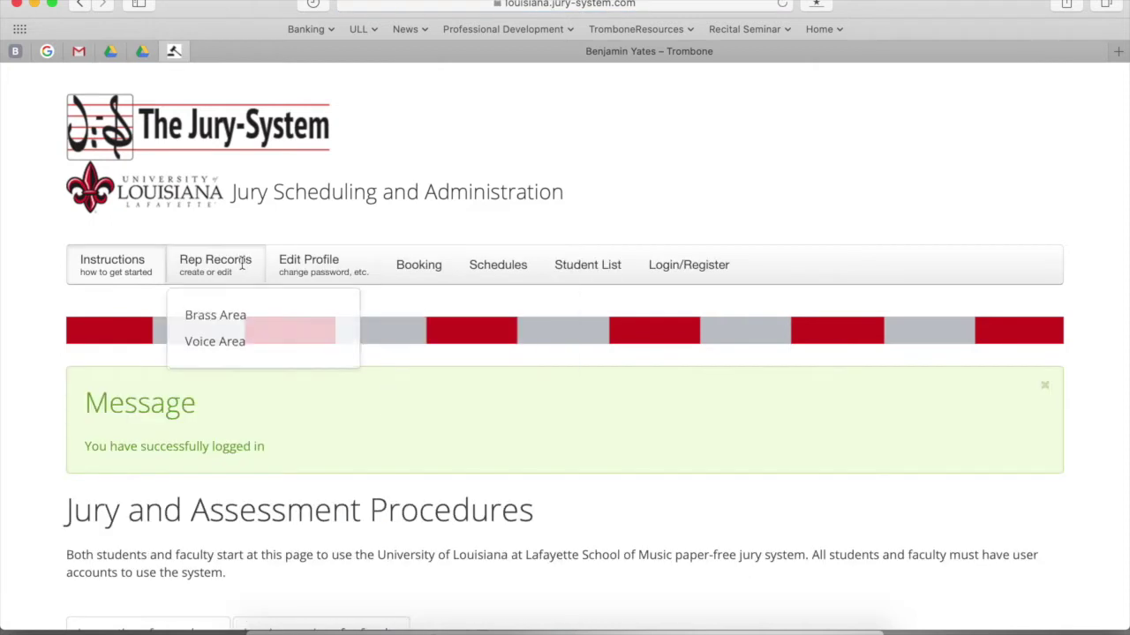
left_click(217, 318)
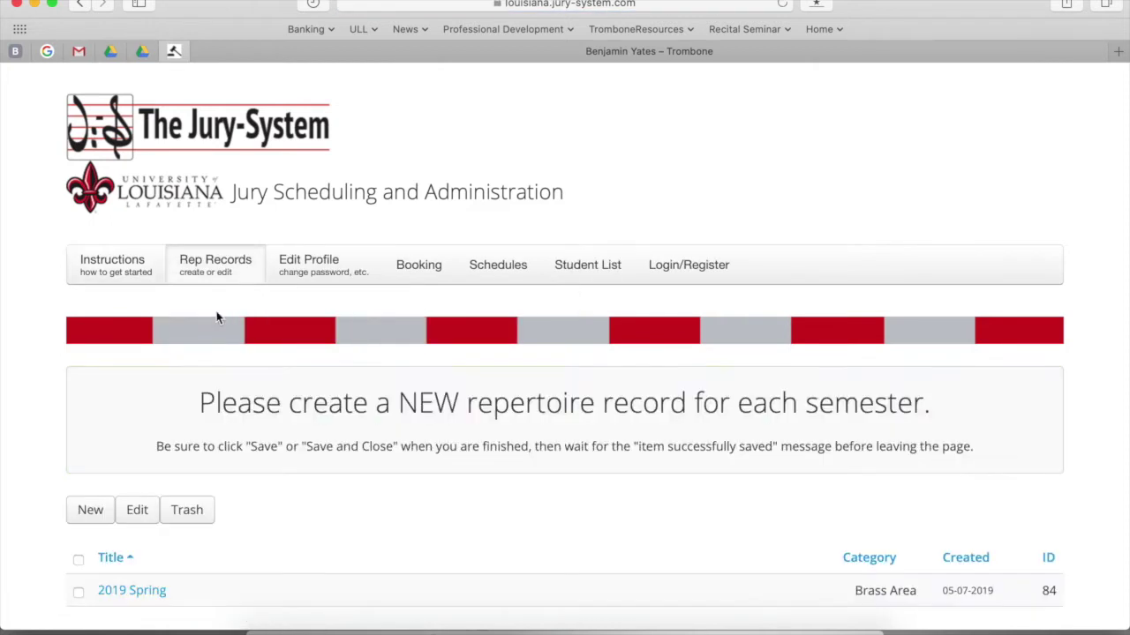
Start a new repertoire record with Curriculum set to Music Education.
scroll(522, 482, "down", 5)
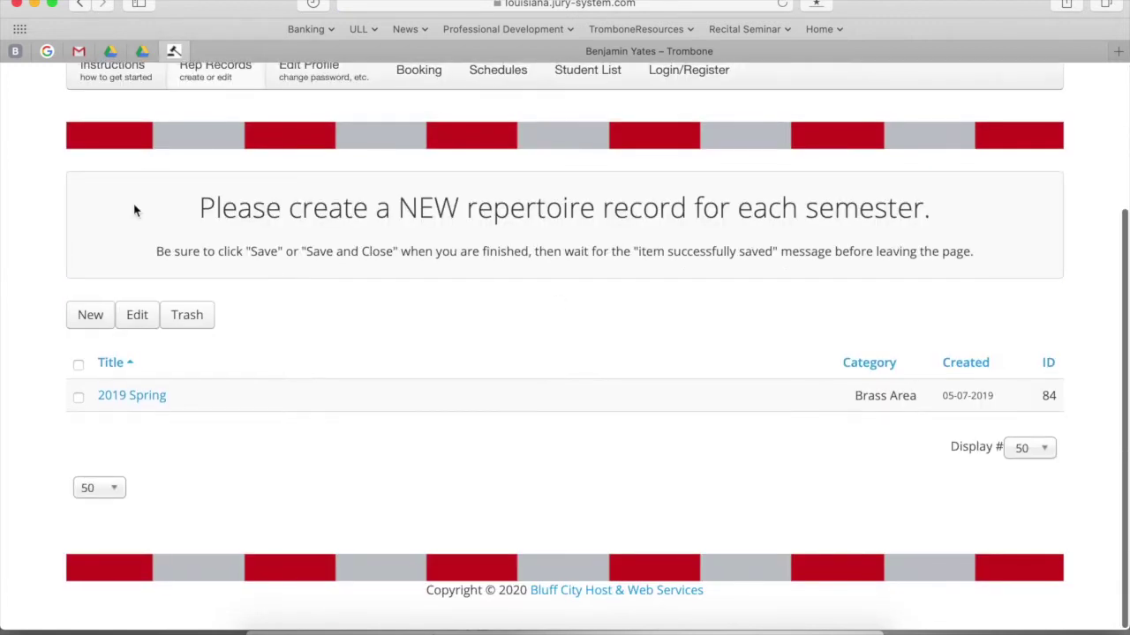
left_click(105, 320)
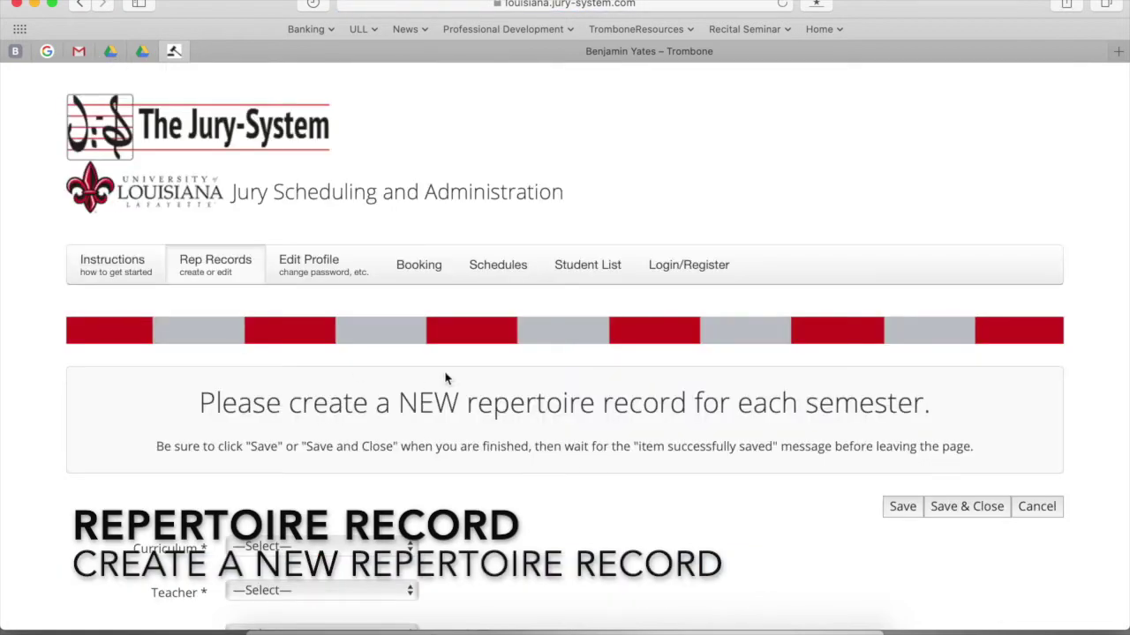
scroll(446, 377, "down", 5)
scroll(446, 378, "down", 3)
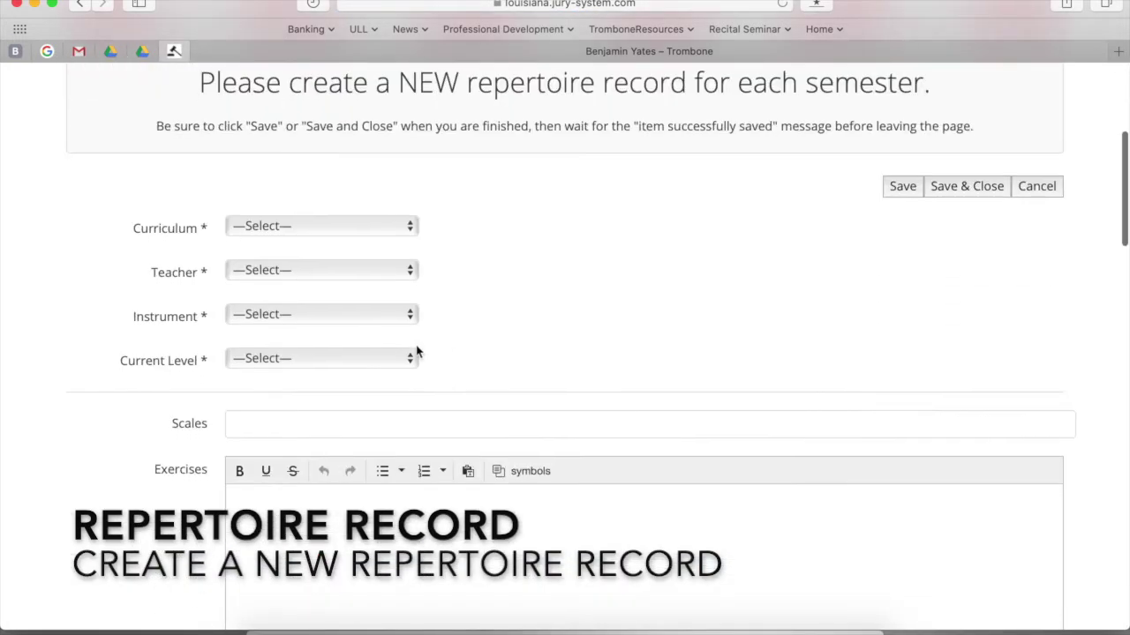
left_click(331, 224)
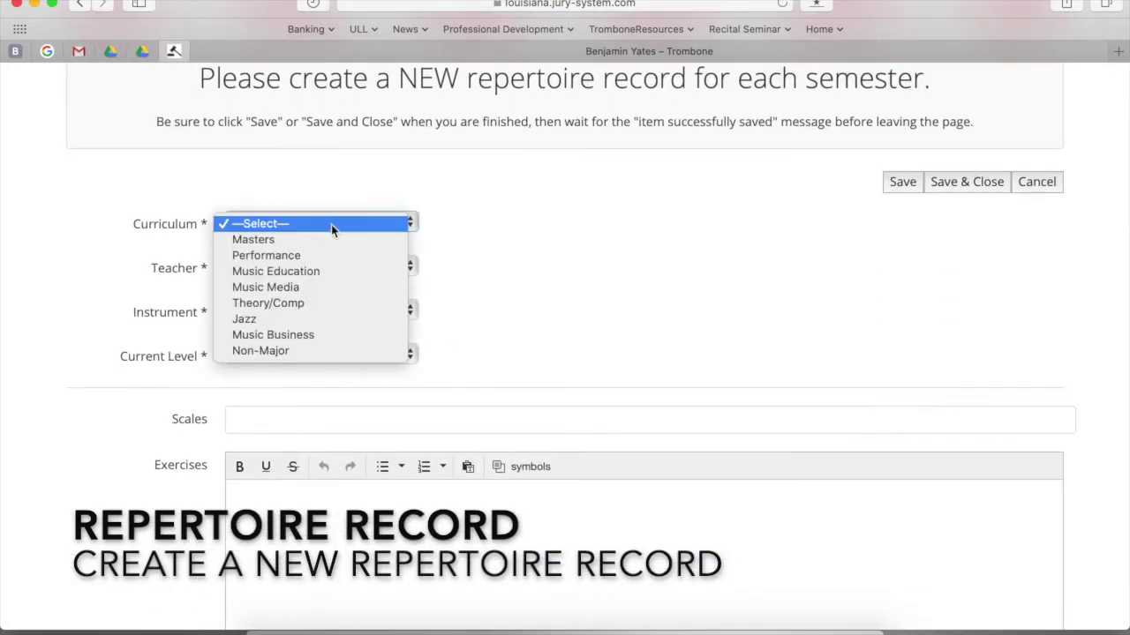
left_click(327, 272)
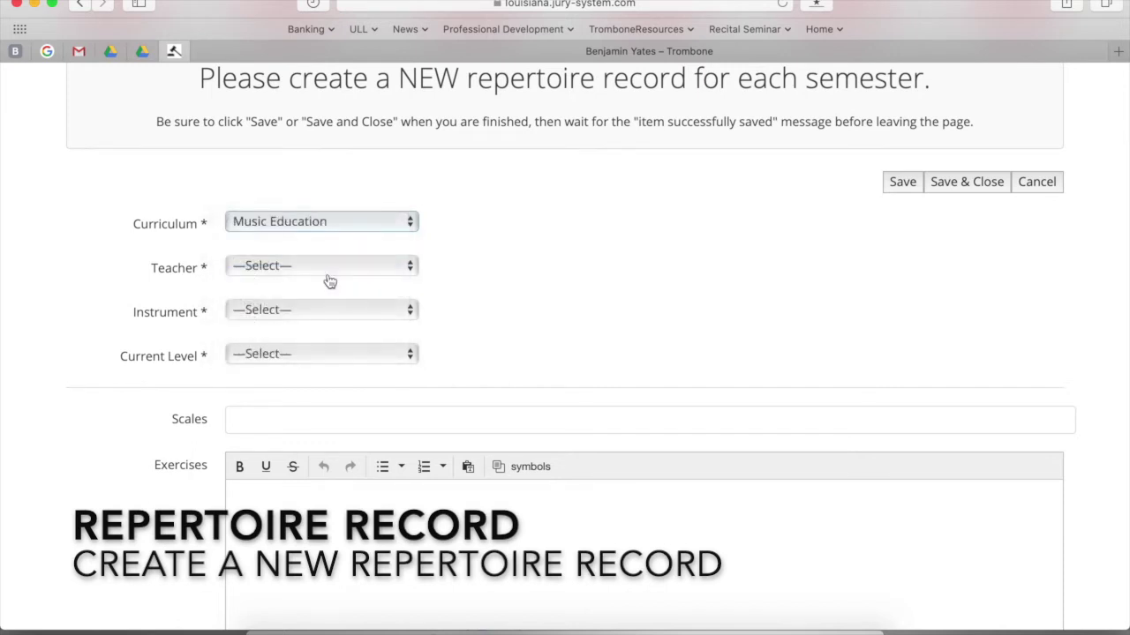
Choose the applied teacher, Instrument Horn, and Current Level R.
left_click(290, 268)
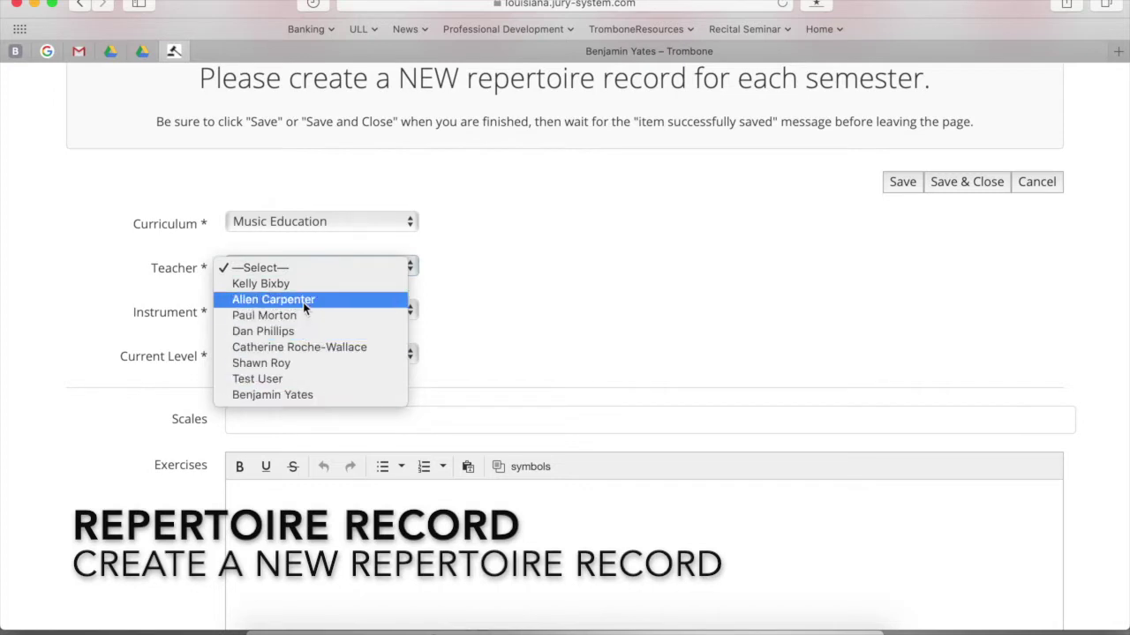
left_click(303, 300)
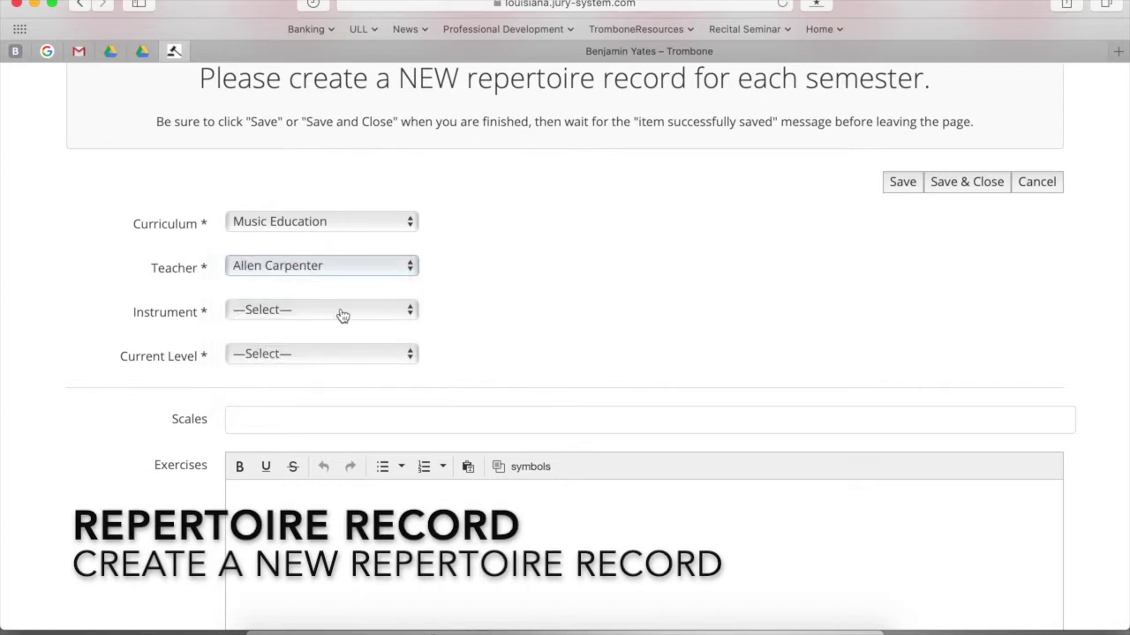
left_click(341, 309)
left_click(332, 342)
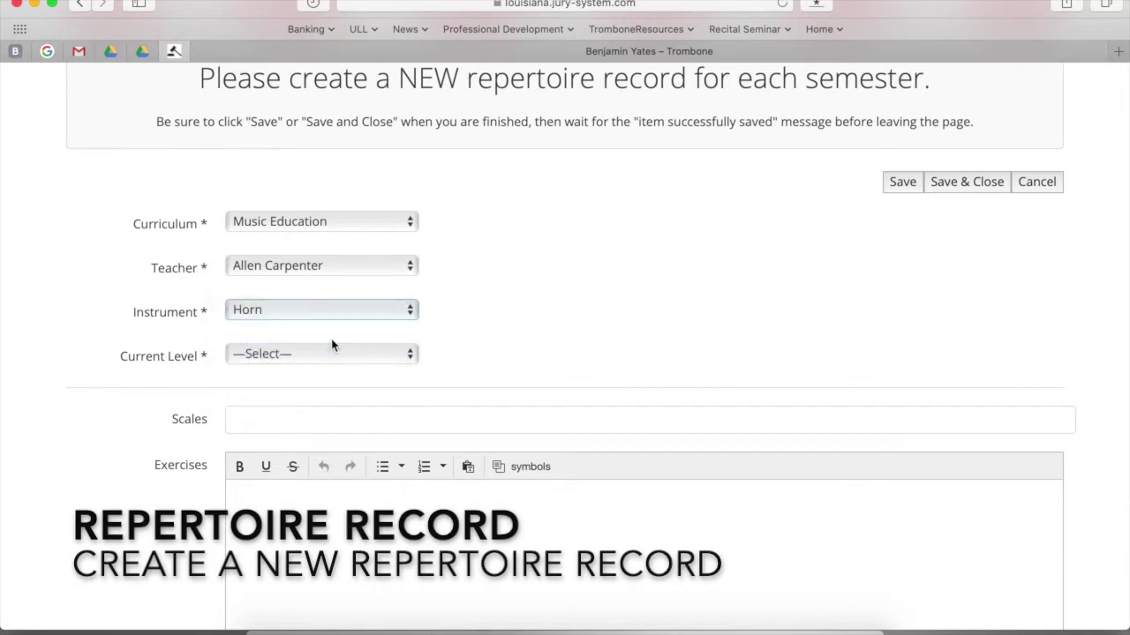
left_click(313, 362)
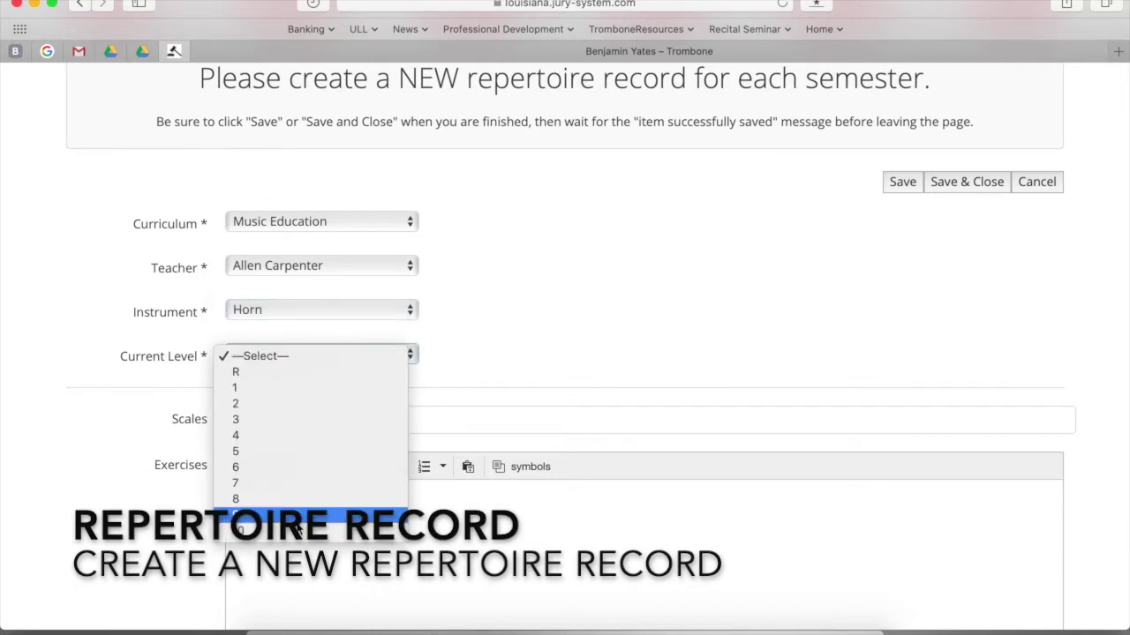
left_click(267, 529)
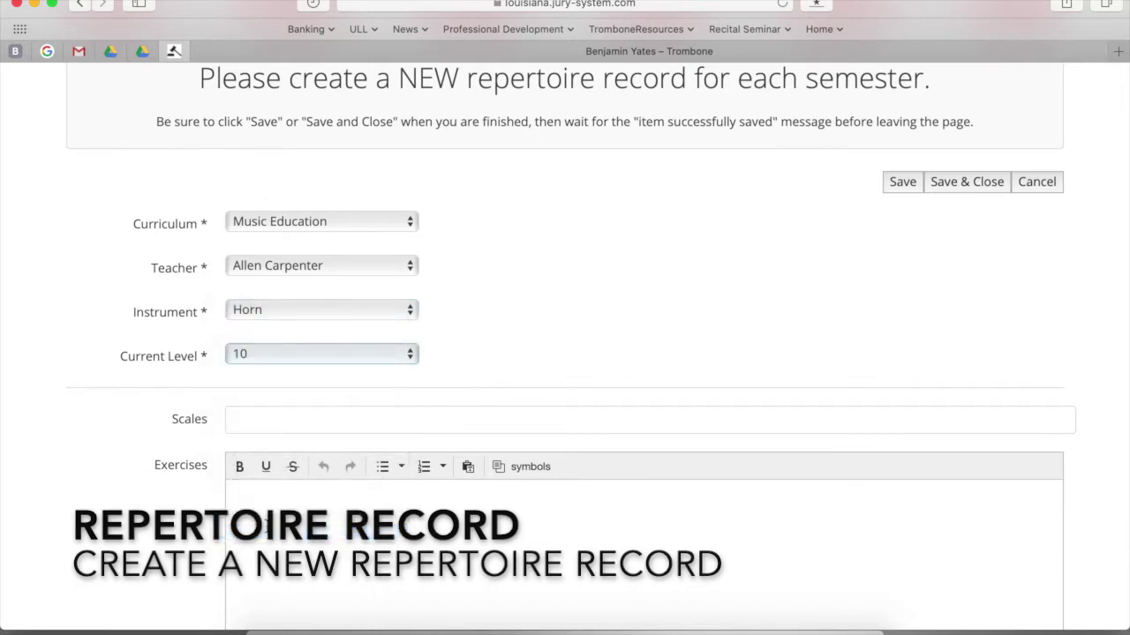
left_click(280, 351)
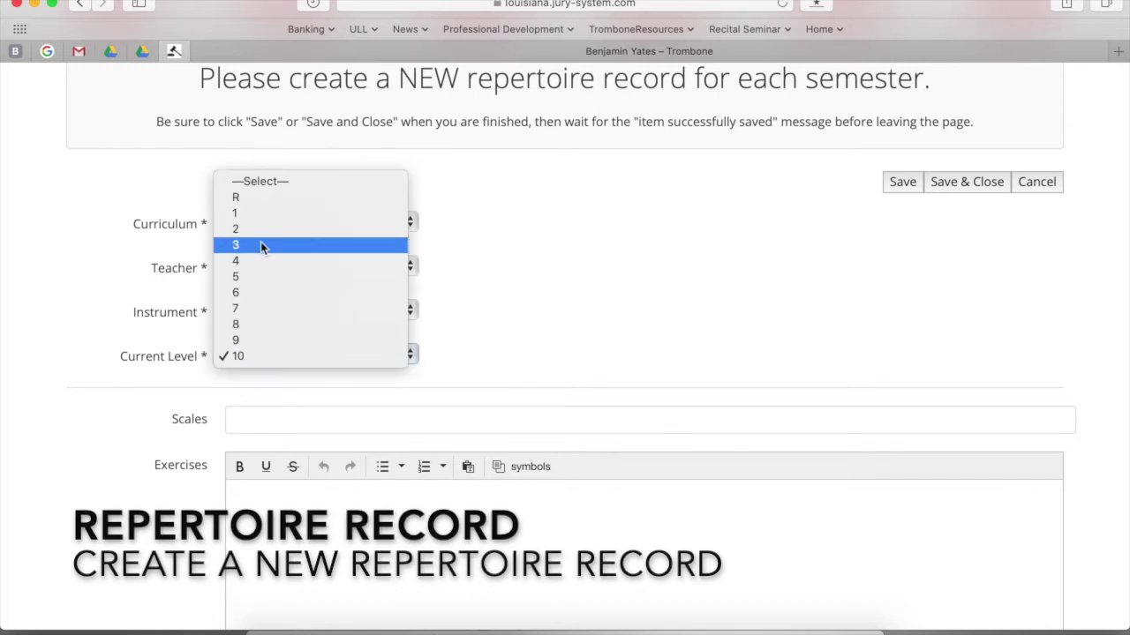
left_click(263, 196)
left_click(327, 423)
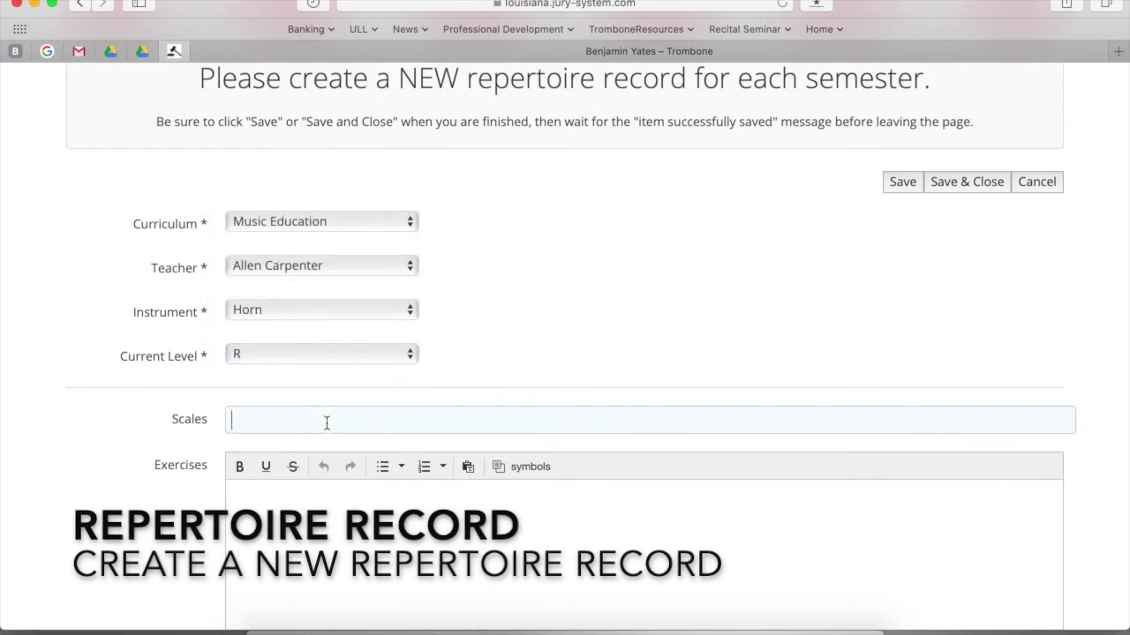
Enter 'the scale' for Scales and 'mary had a little lamb' for Exercises.
type("the scale")
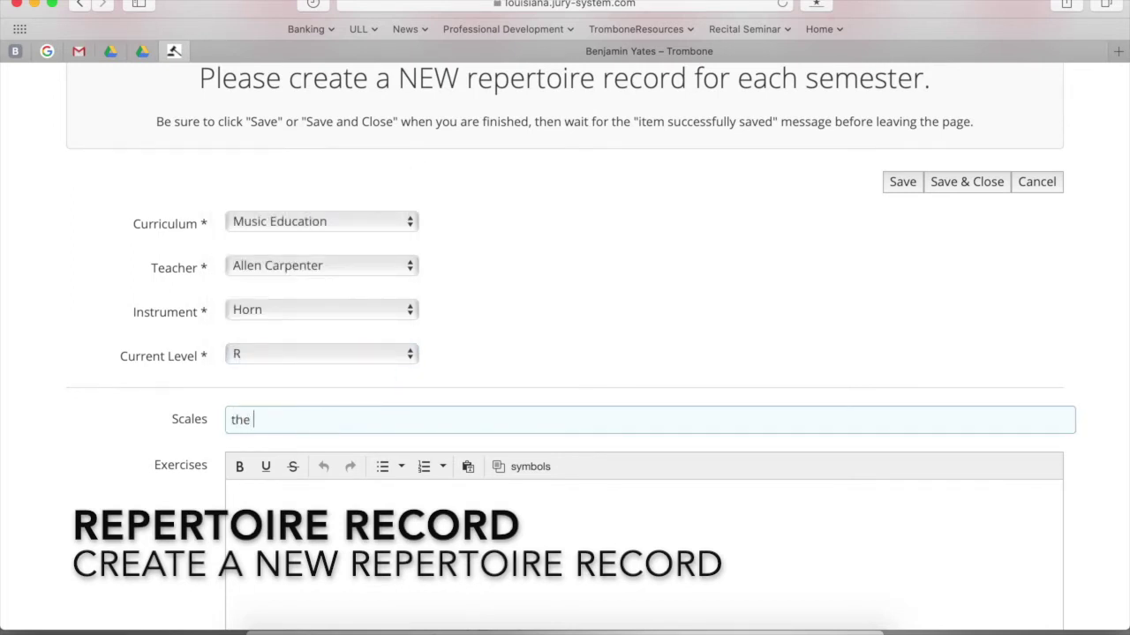
left_click(344, 493)
type("mary had a little lam")
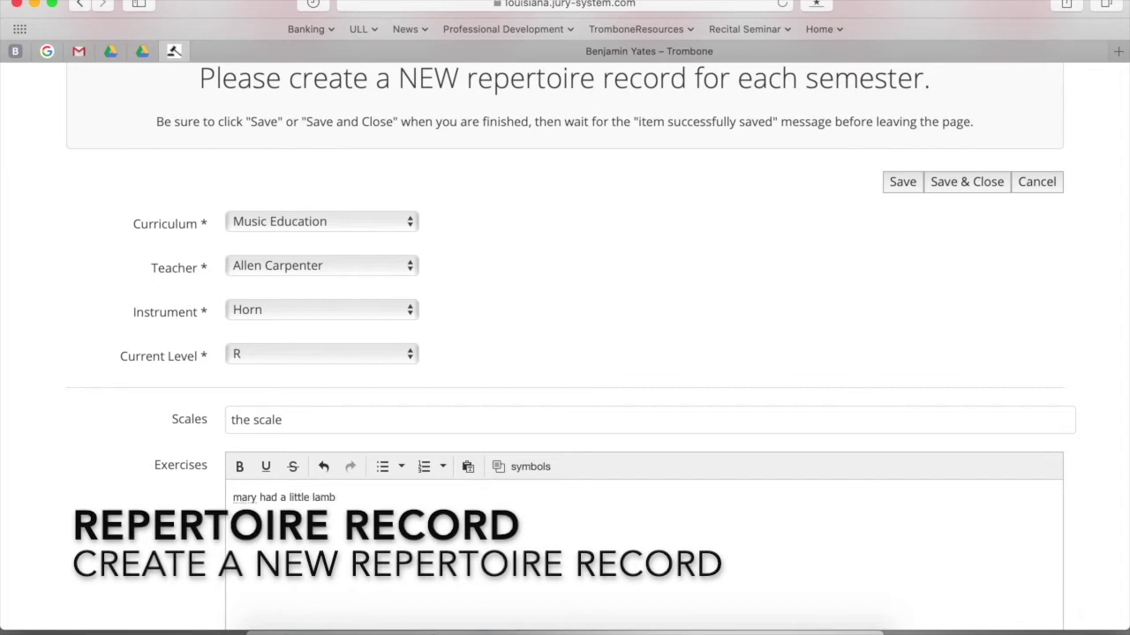
type("b")
scroll(565, 353, "down", 5)
Fill Etudes with 'bach, #', Orchestra Excerpts with 'what', and Recital Pieces with 'no recital.... leave blank'.
left_click(258, 449)
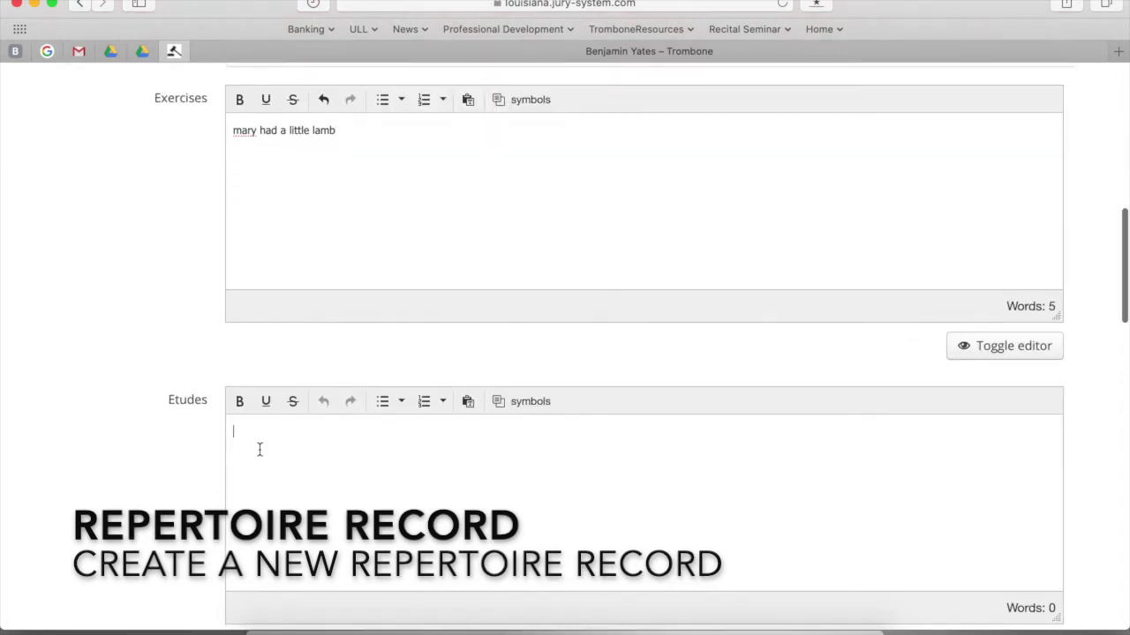
type("bach, #2")
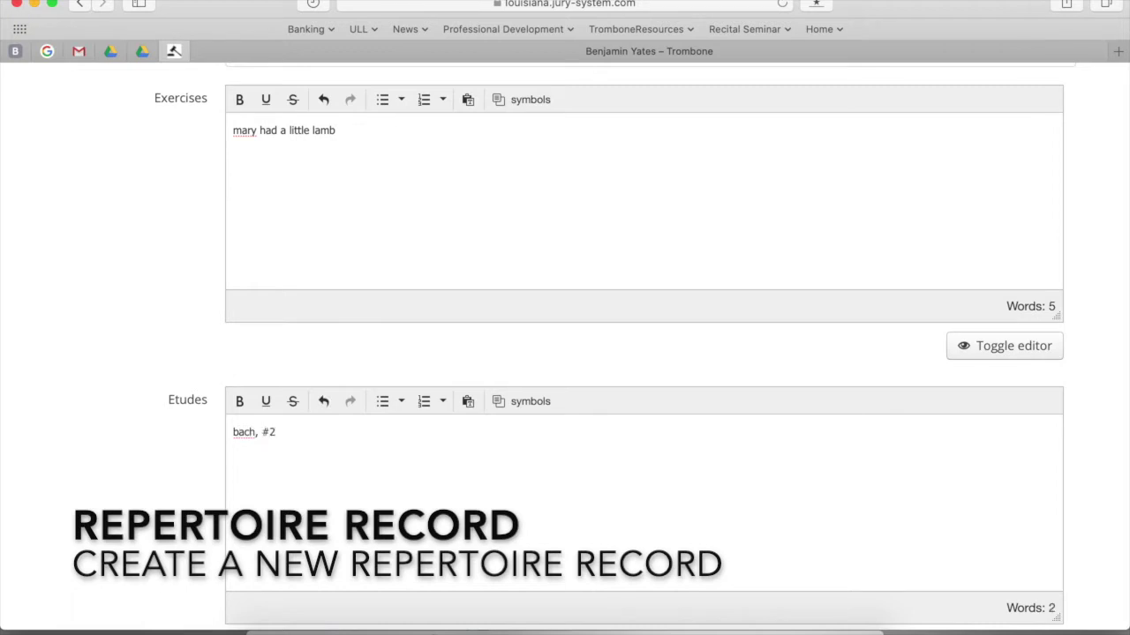
scroll(565, 353, "down", 5)
left_click(300, 394)
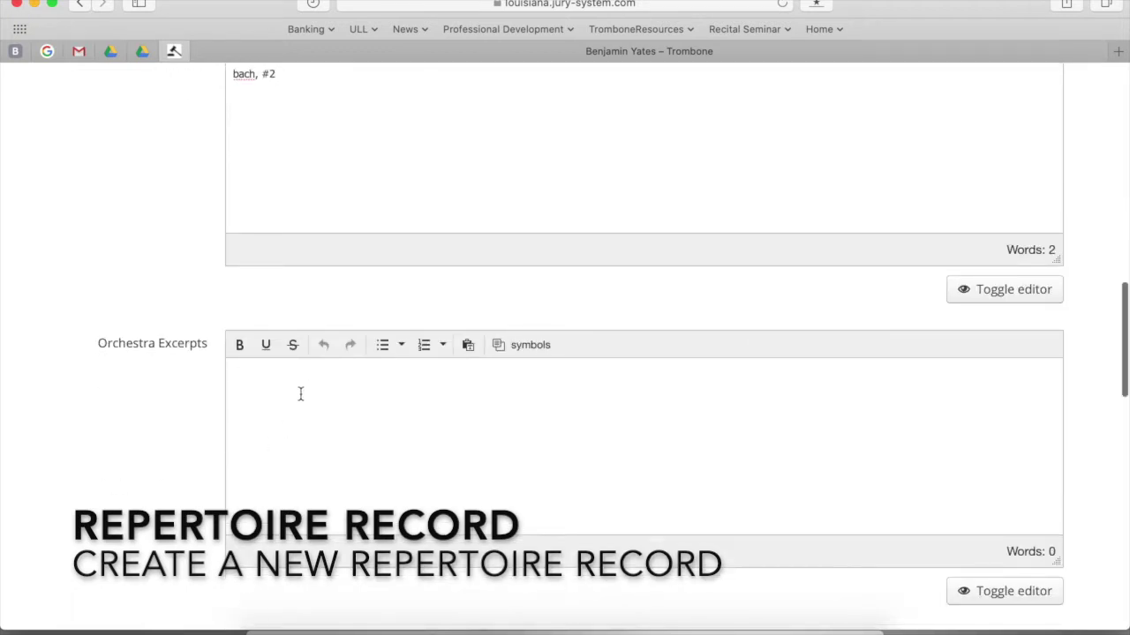
type("what?")
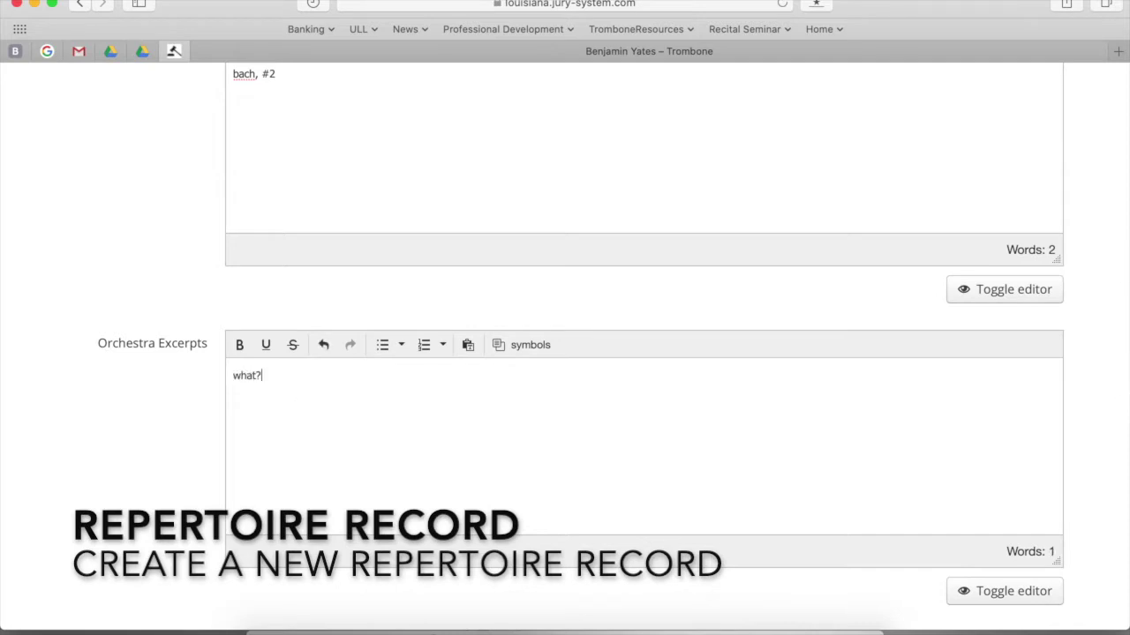
scroll(644, 353, "down", 5)
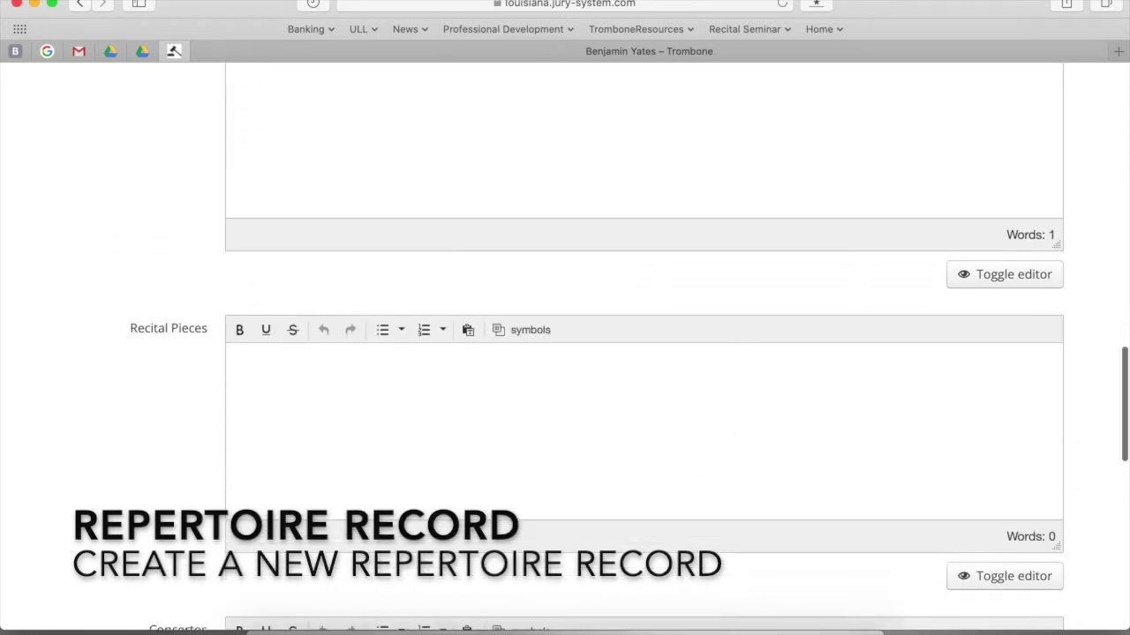
type("no recital....")
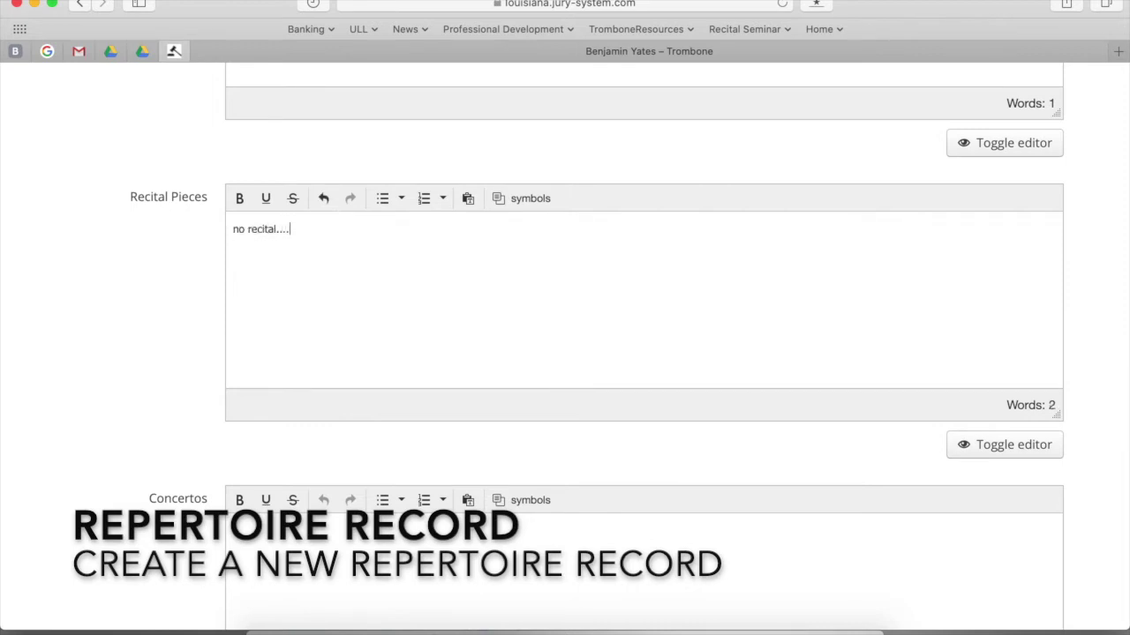
type(" leave blank:)")
scroll(426, 306, "down", 5)
Enter 'Rota,' in Concertos and 'marching band, rock band, honor choir' in Ensemble Participation.
left_click(348, 282)
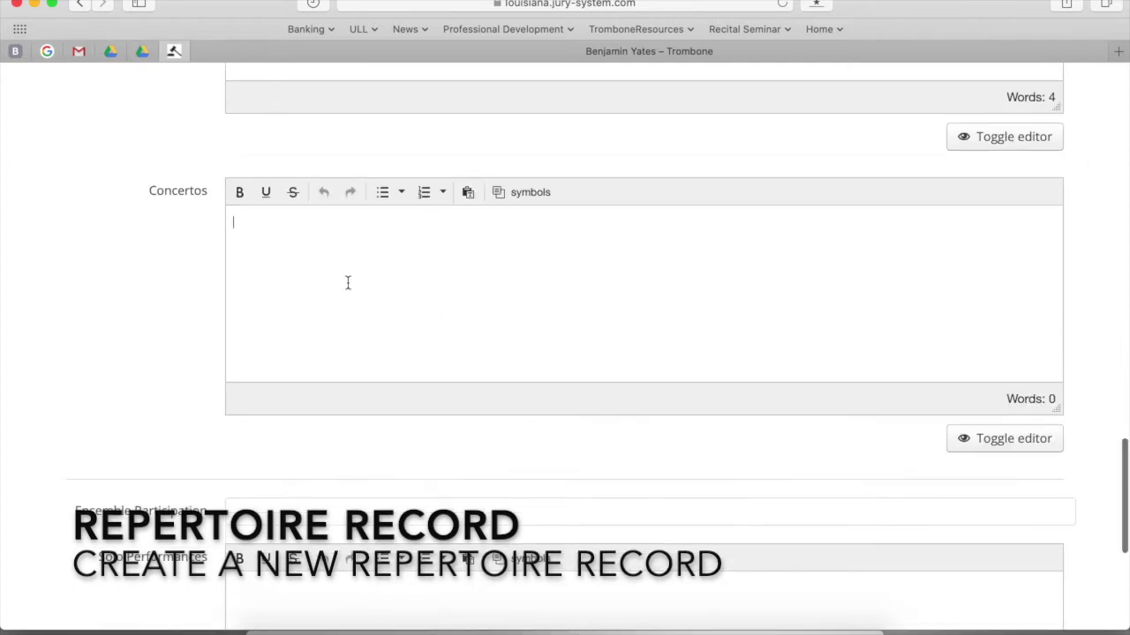
type("?")
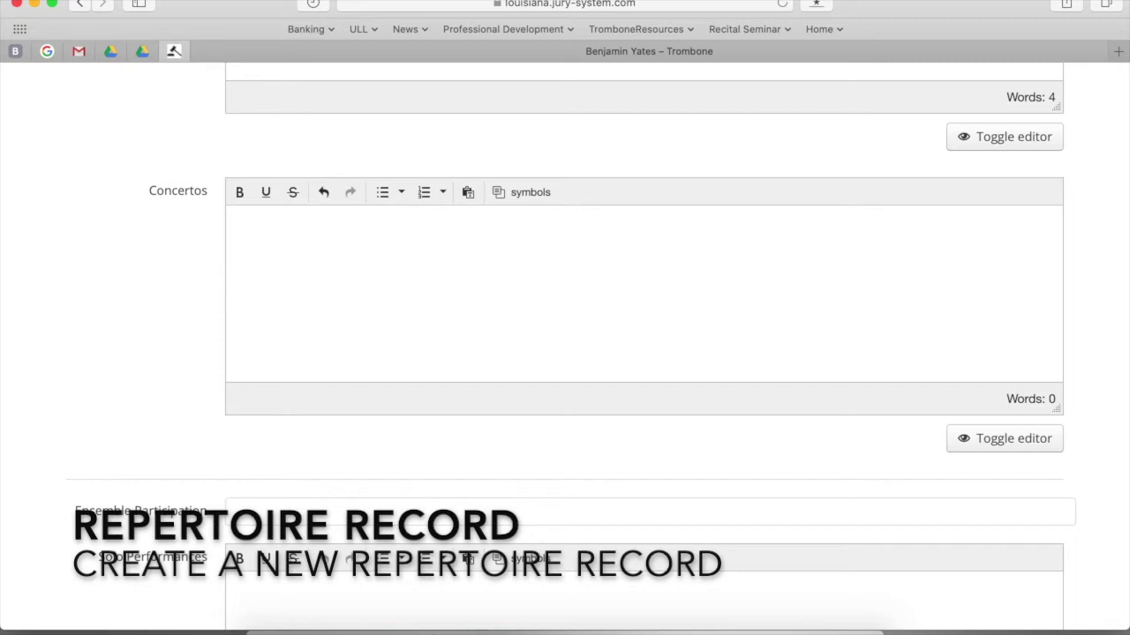
type("ota,")
scroll(495, 459, "down", 5)
left_click(271, 260)
type("marching band, rock b")
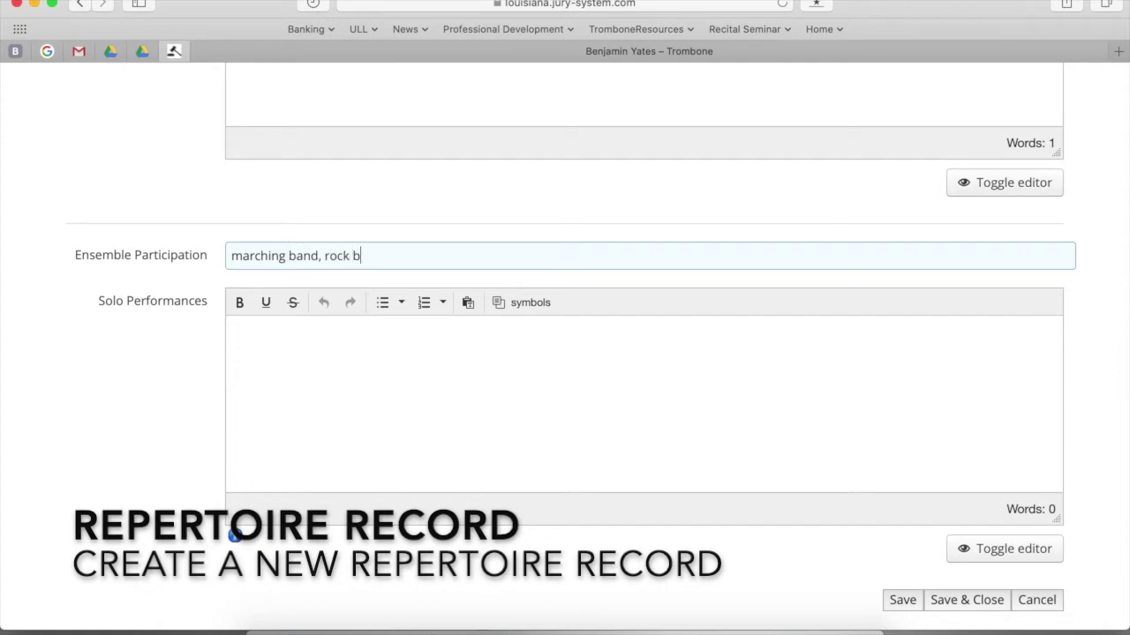
type("and, honor choir")
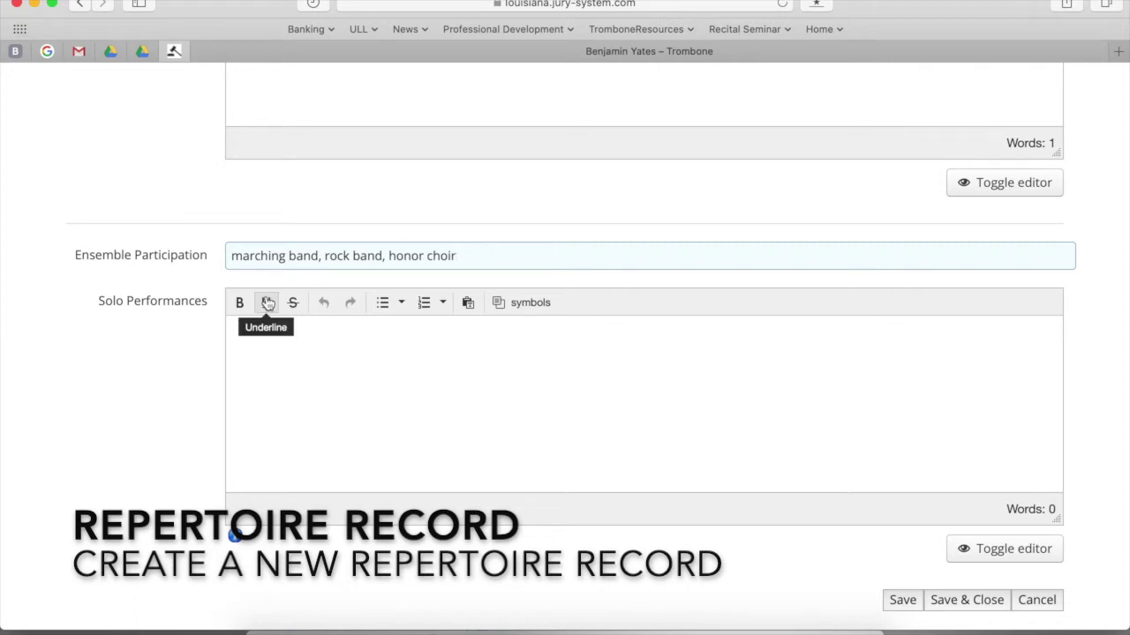
List two solo performances: 'recital seminar, 4/1/2020' and 'church service, 11/2/2018' on separate lines.
left_click(266, 347)
type("re")
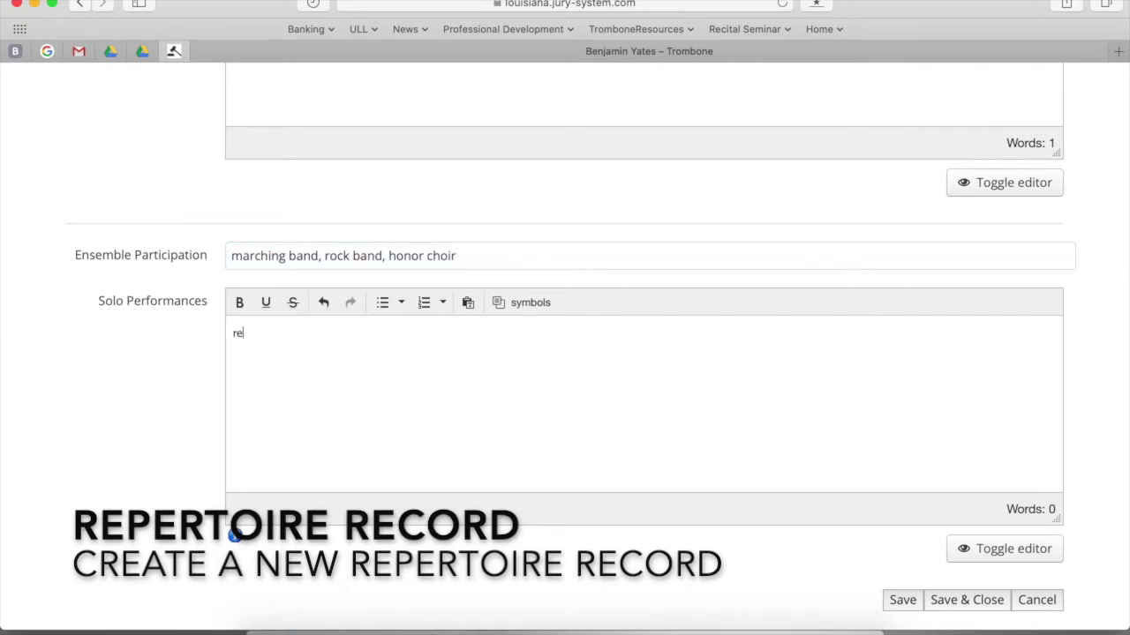
type("cital sm")
type("eminar")
type(", 4/1/2020")
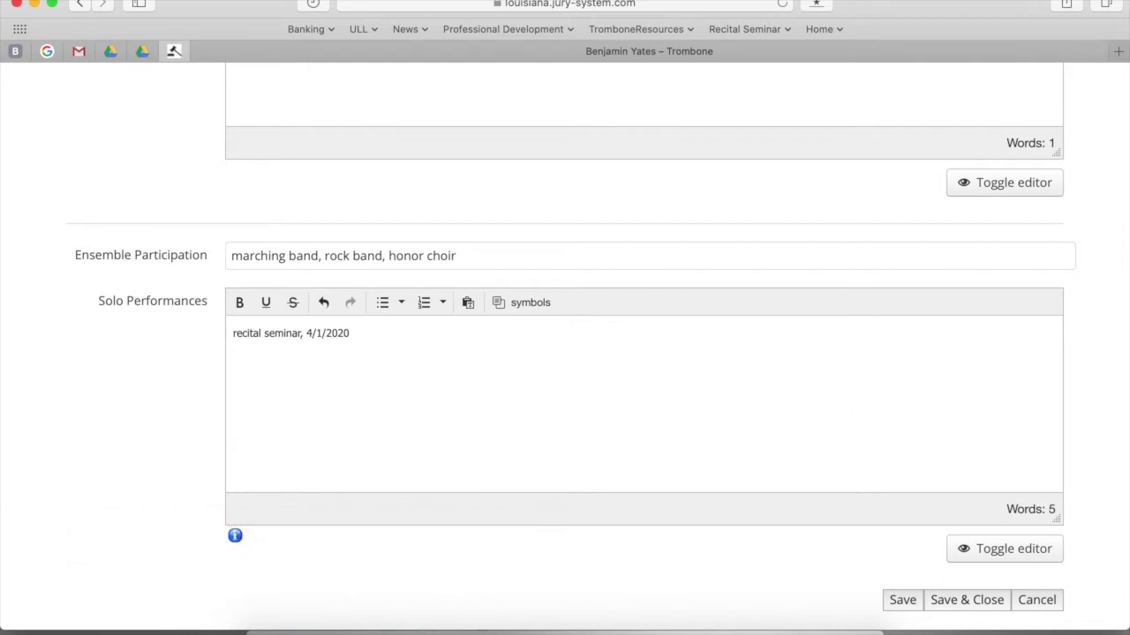
key("Return")
type("church service, 11/2/2018")
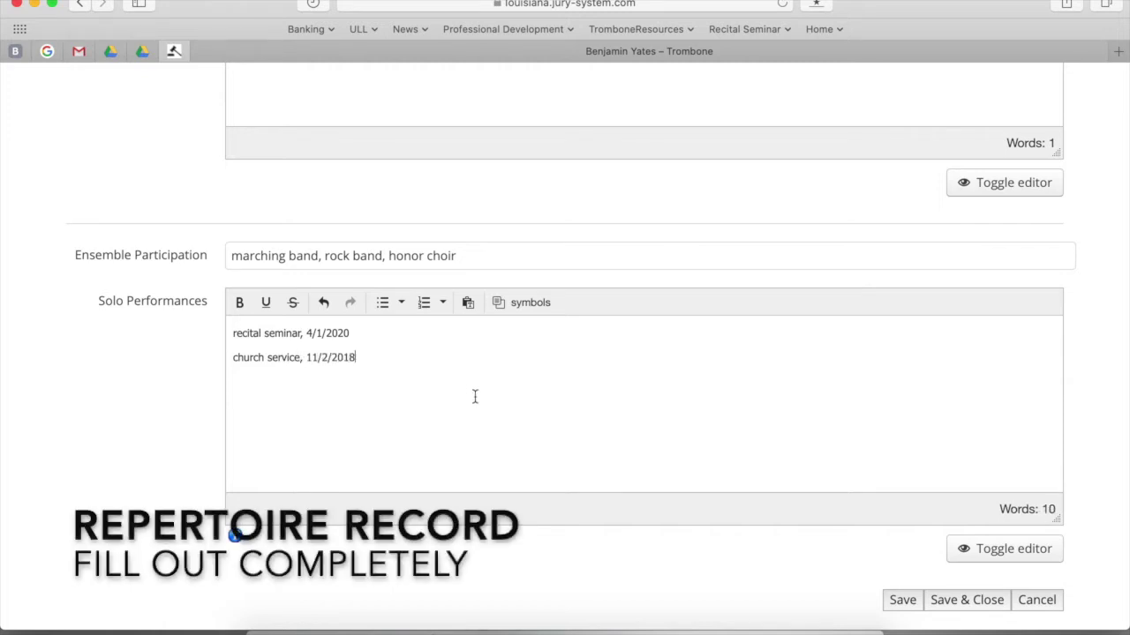
scroll(474, 397, "down", 3)
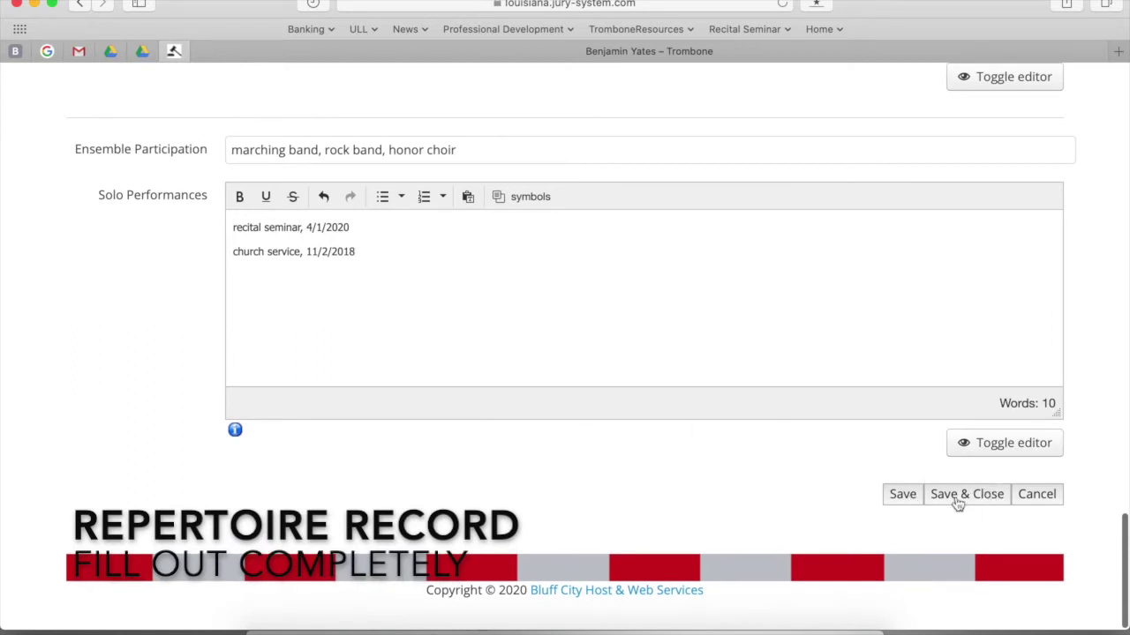
scroll(565, 275, "up", 1)
scroll(565, 276, "up", 15)
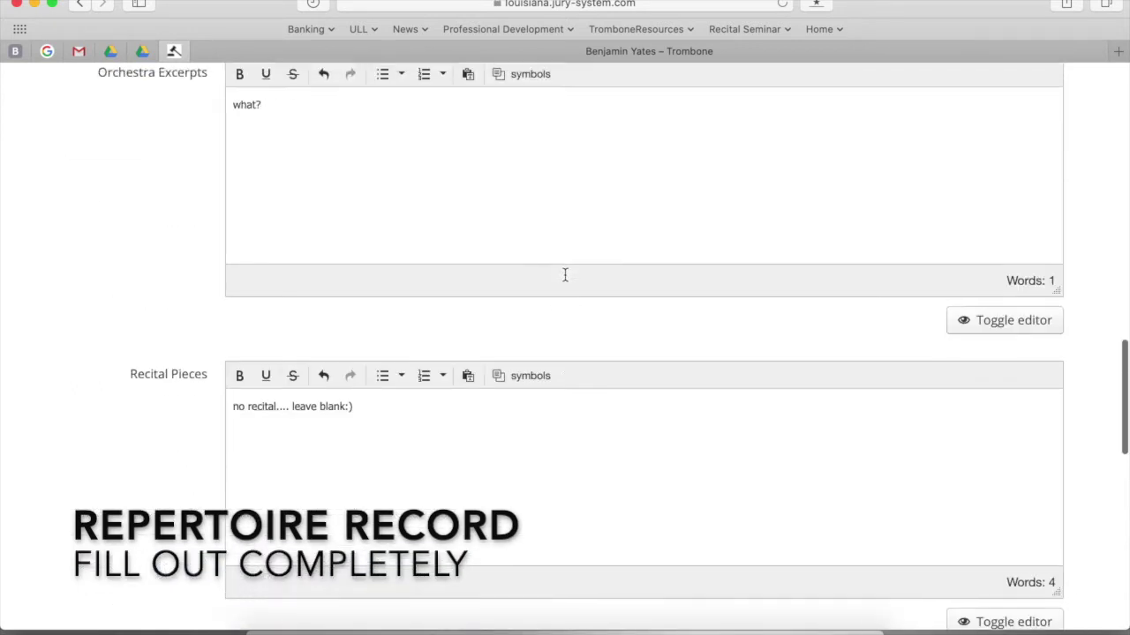
Replace the Exercises text with 'Book title, Composer, Exercise Number (name), page number'.
scroll(565, 276, "up", 10)
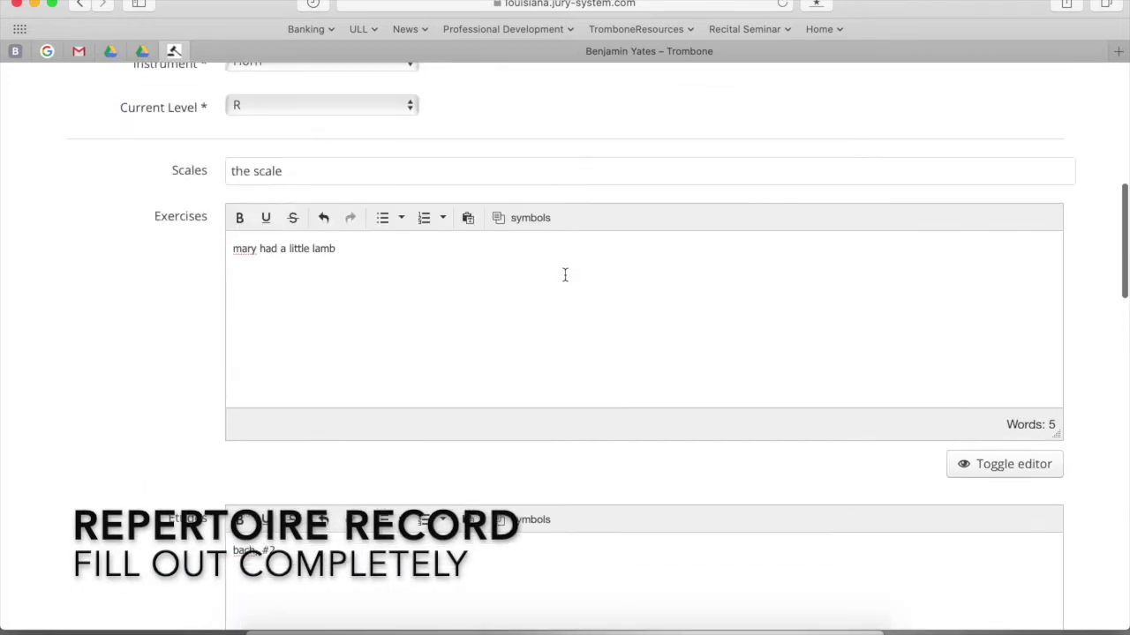
left_click_drag(361, 250, 176, 244)
key("BackSpace")
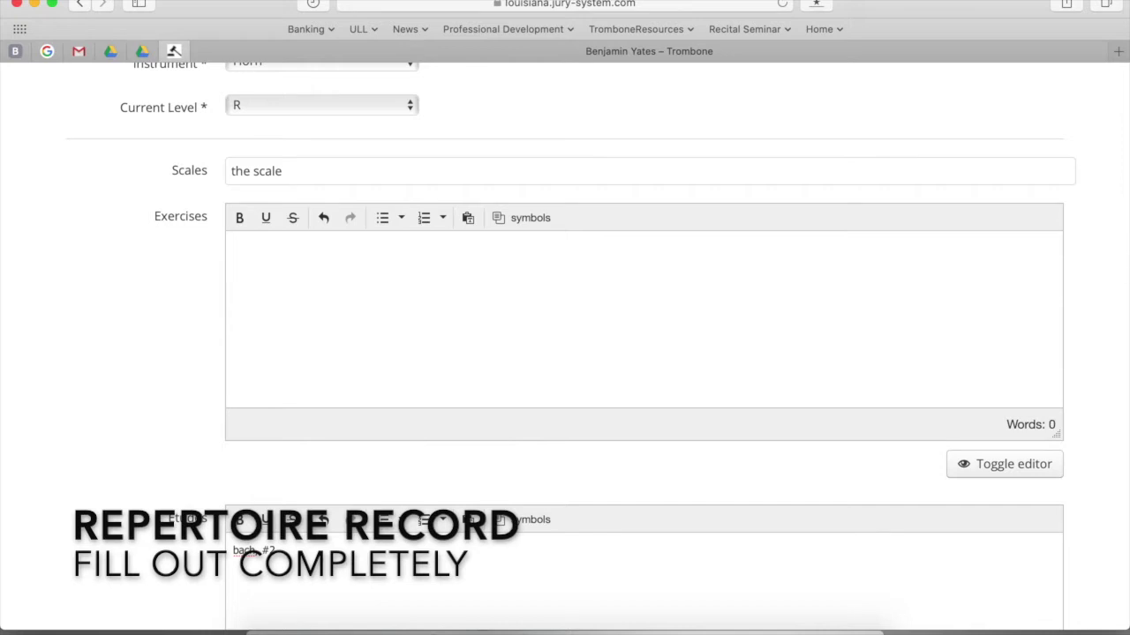
type("Book title, Composer,")
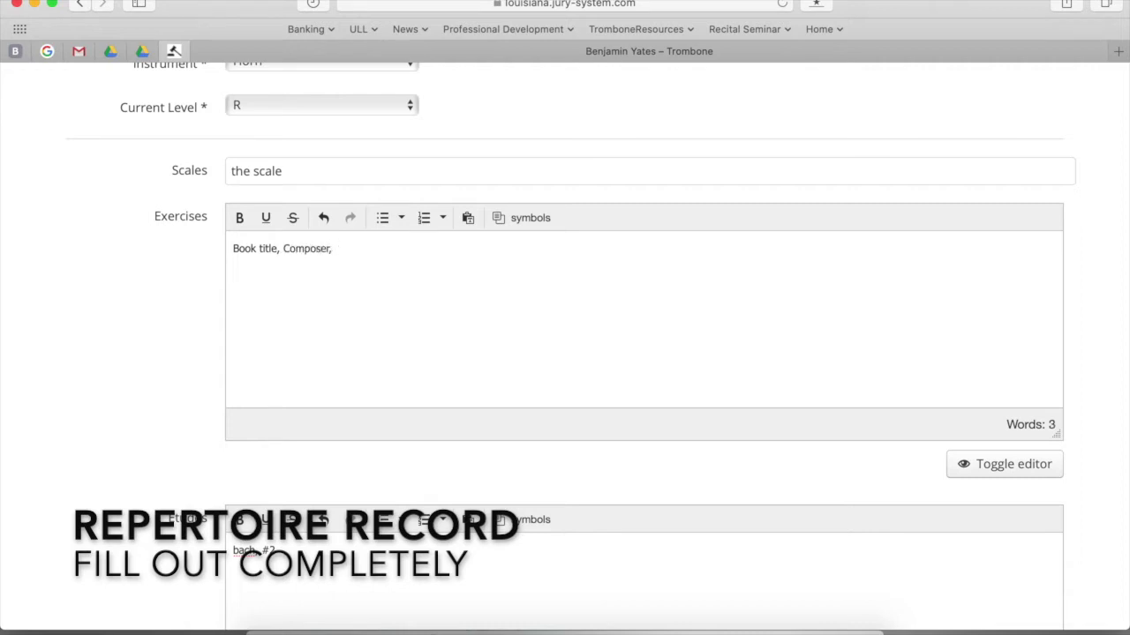
type(" Exercise Number (name")
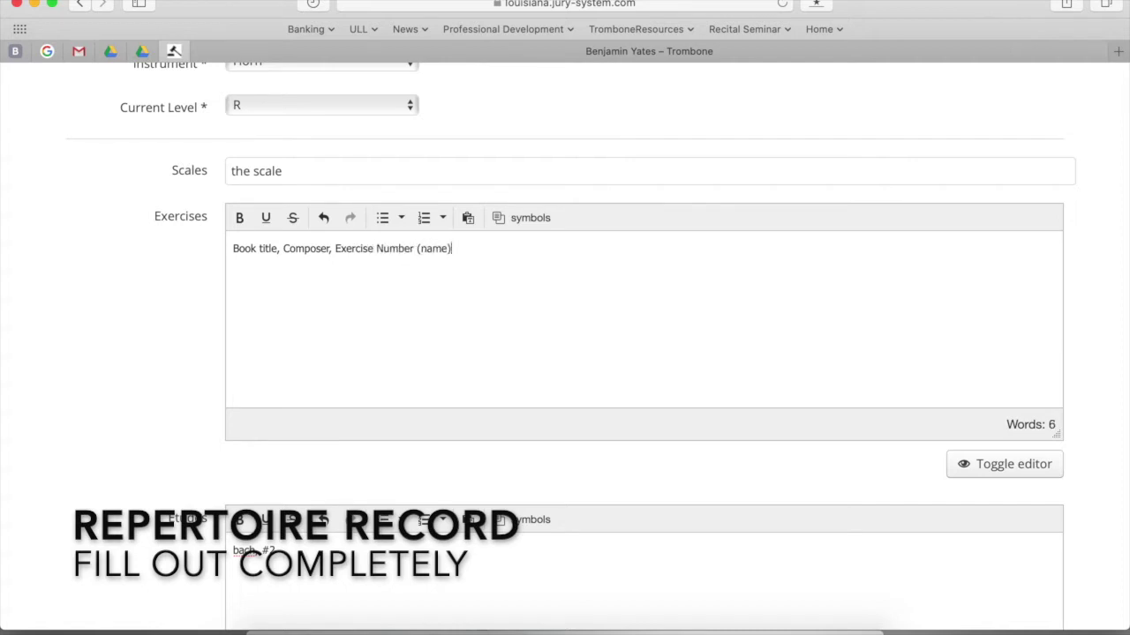
type("), page number")
Clear Etudes and fill it with the copied Exercises format line plus 'Complete Information'.
scroll(182, 348, "down", 5)
left_click(300, 278)
left_click_drag(300, 278, 221, 270)
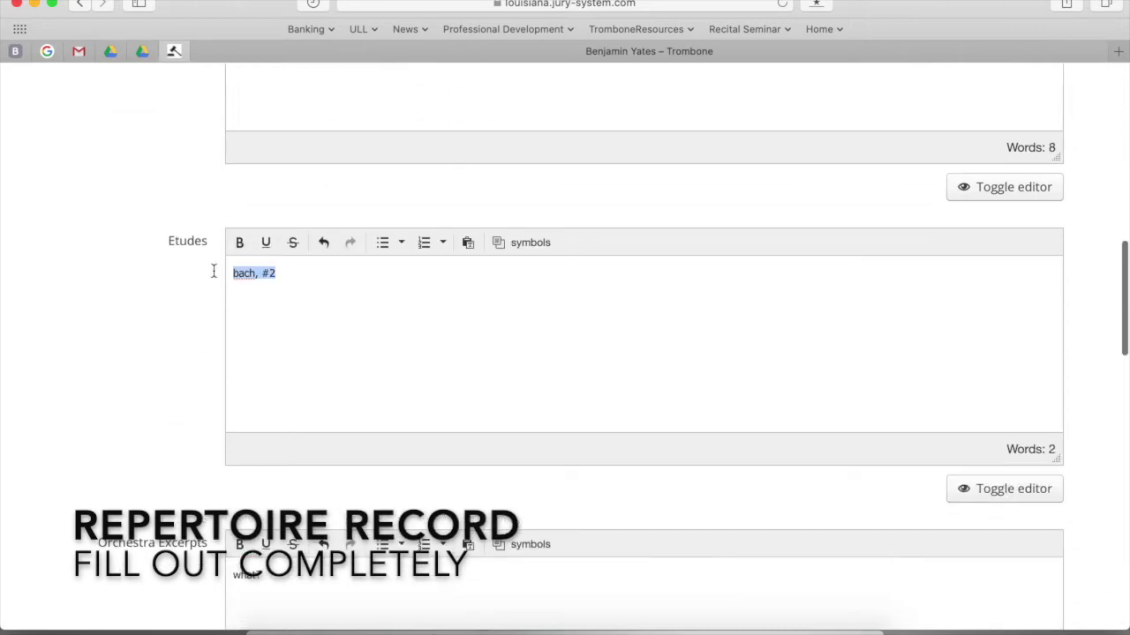
key("BackSpace")
scroll(644, 353, "up", 4)
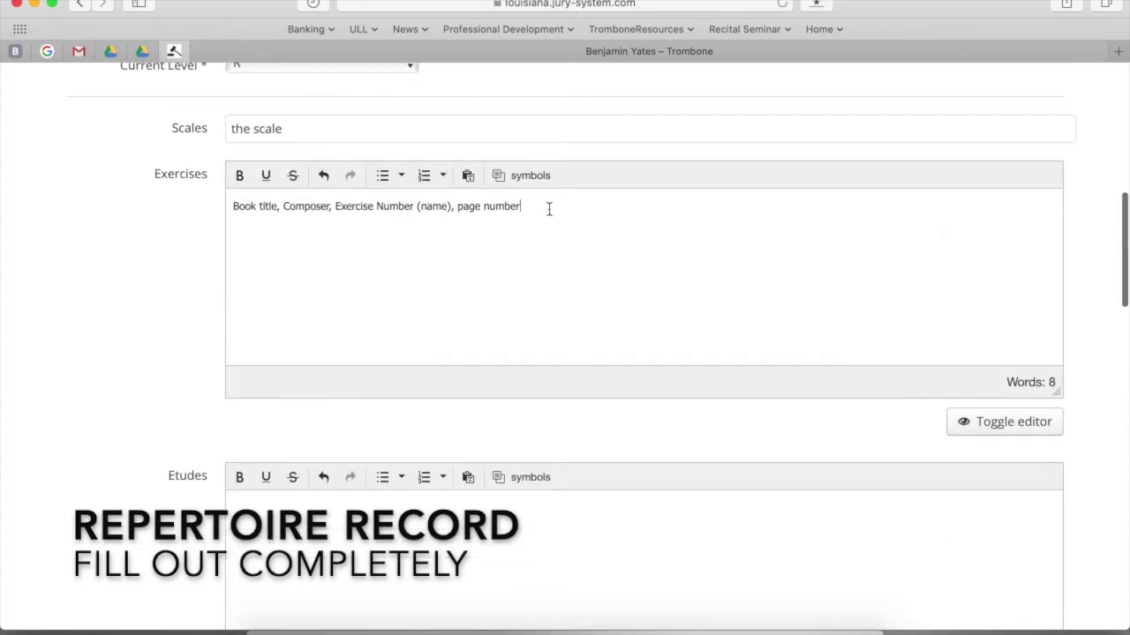
left_click_drag(547, 210, 232, 196)
key("super+c")
left_click(265, 510)
key("super+v")
scroll(399, 512, "down", 3)
key("Return")
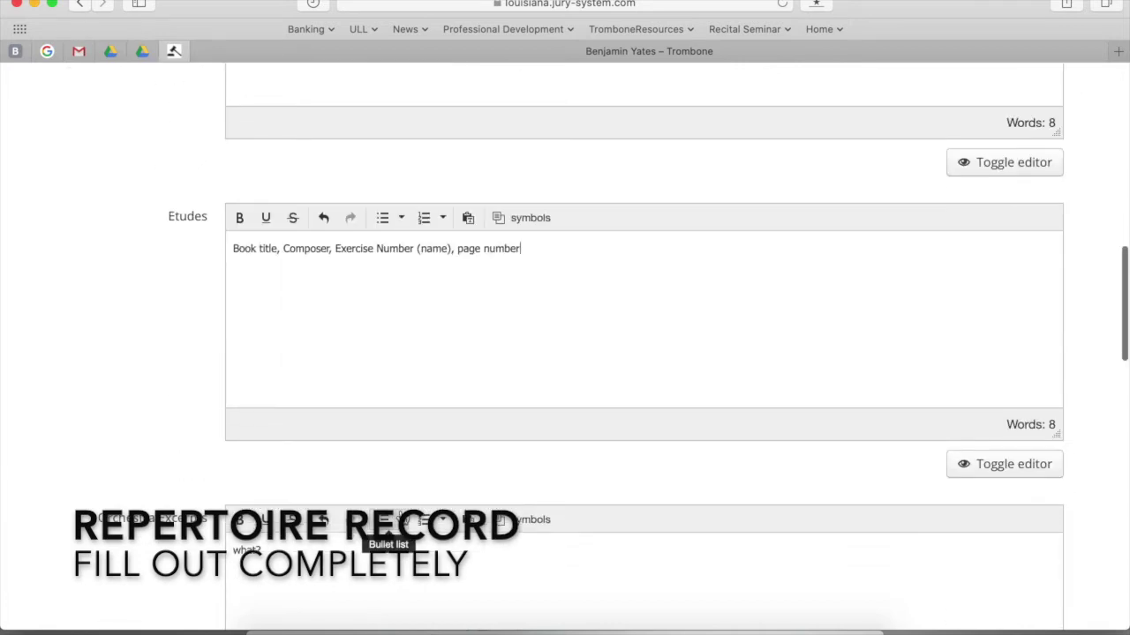
type("Complete Information")
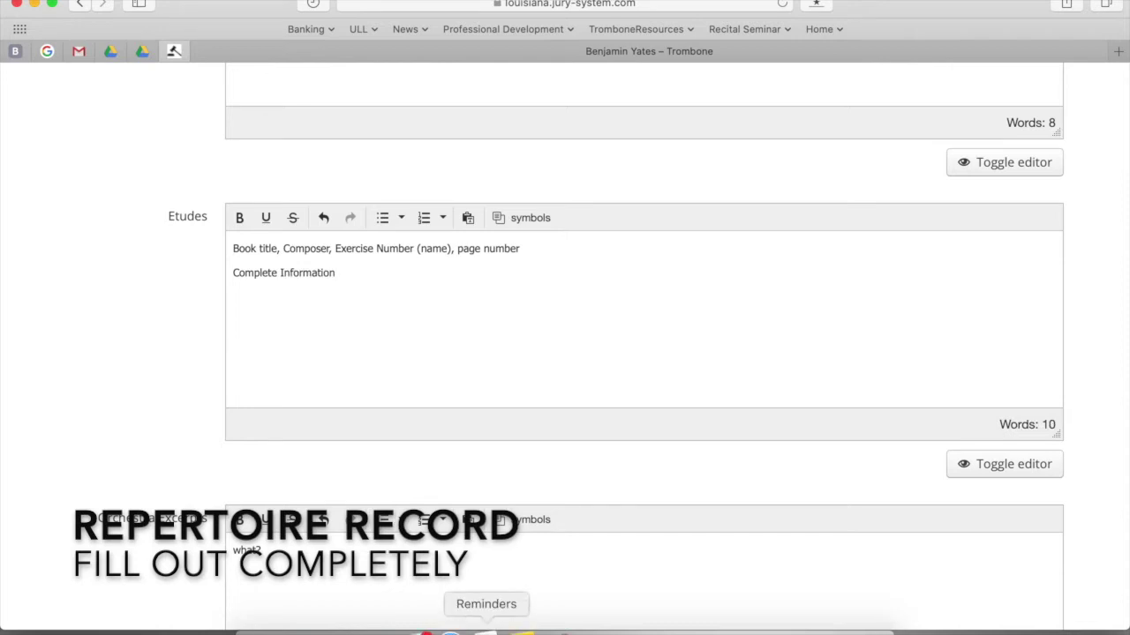
Replace the Orchestra Excerpts text with 'composer, title, excerpt location (MM#, section'.
scroll(423, 479, "down", 5)
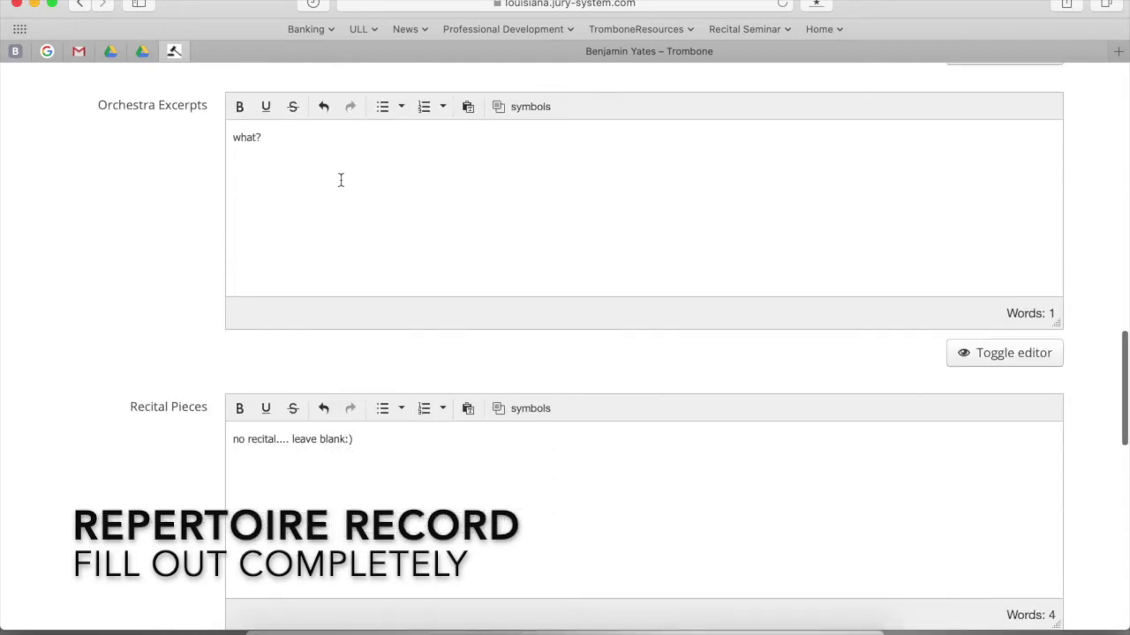
key("super+a")
key("BackSpace")
type("compose")
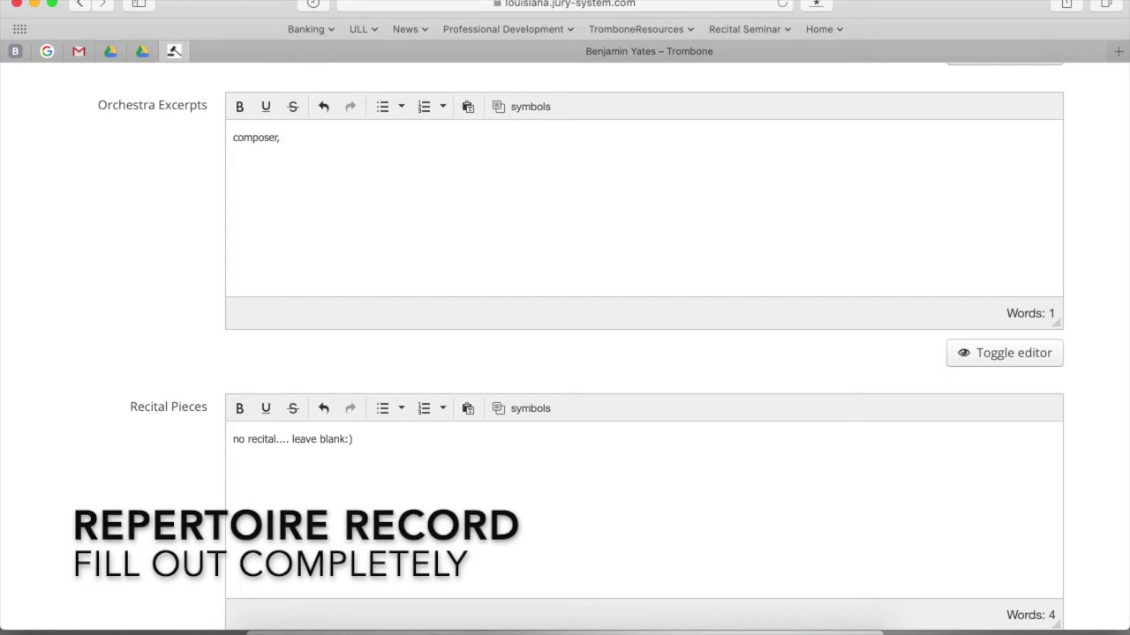
type("r, title, excerpt location (")
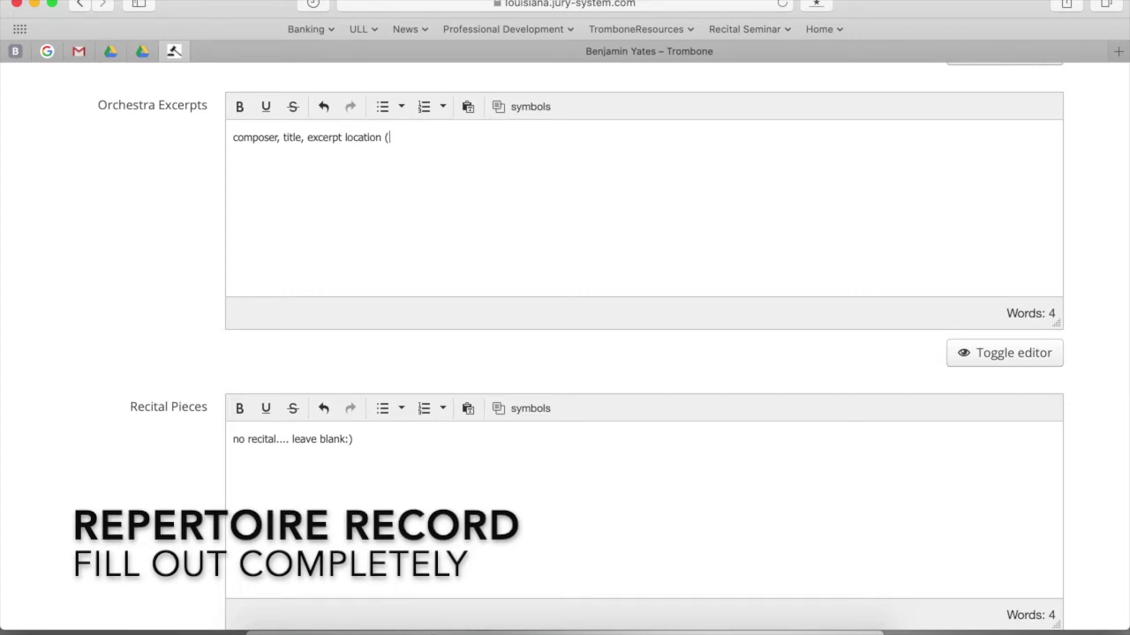
type("MM#, section")
Delete the Recital Pieces note so that field is left blank.
scroll(309, 230, "down", 3)
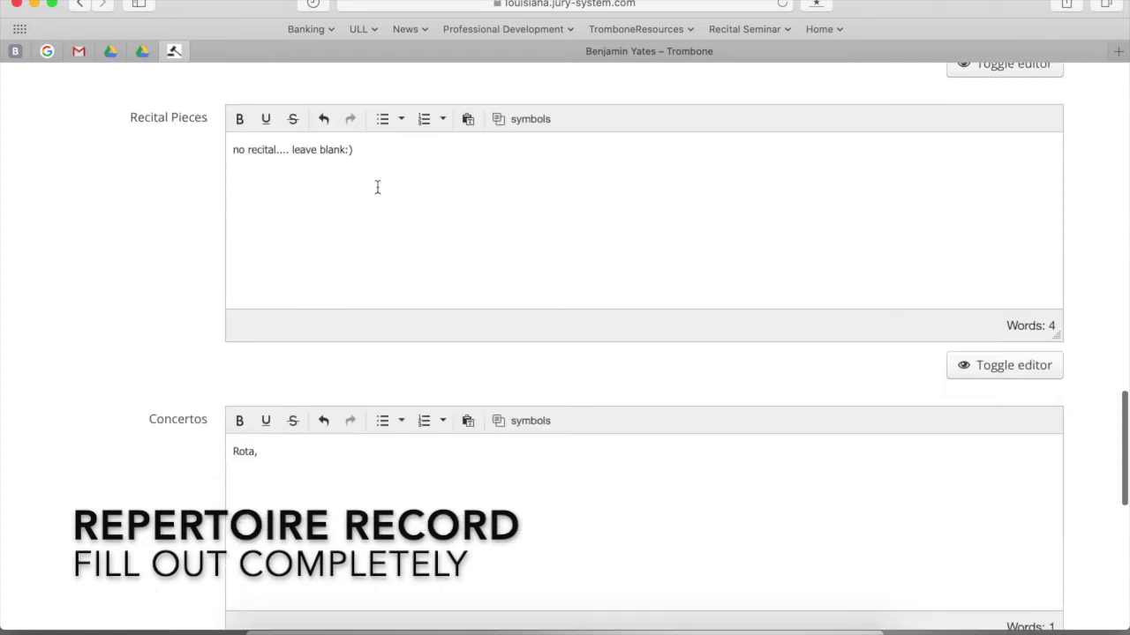
left_click_drag(407, 149, 194, 149)
key("BackSpace")
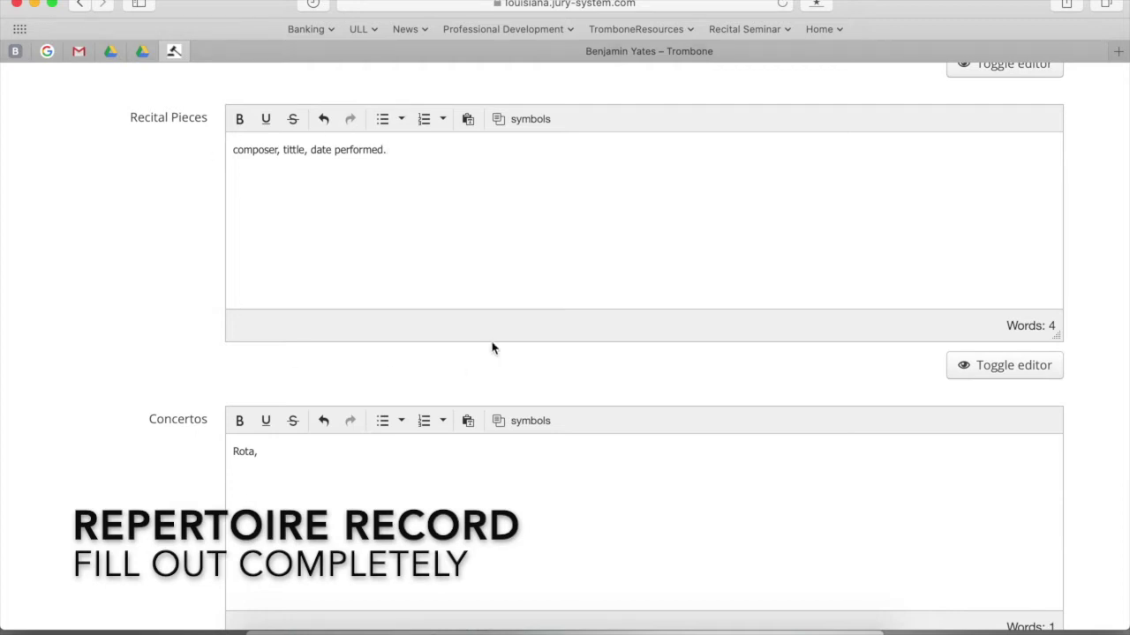
Replace 'Rota,' in Concertos with 'Composer, tittle, performance'.
scroll(491, 348, "down", 3)
left_click_drag(330, 323, 176, 315)
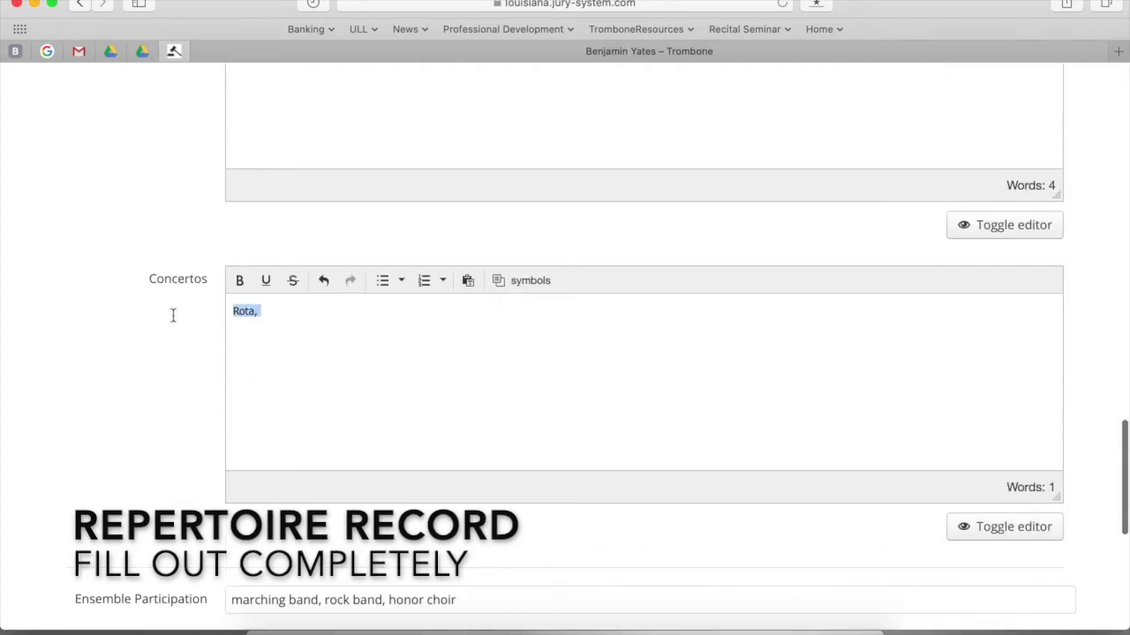
type("Composer,")
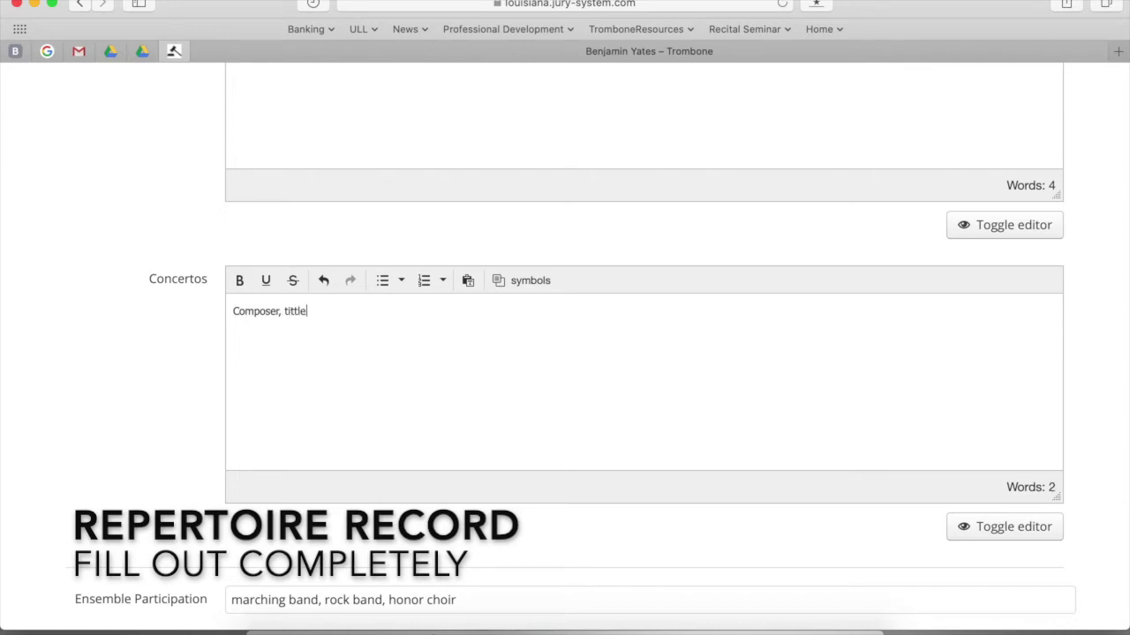
type("tittle, performance")
scroll(370, 427, "down", 5)
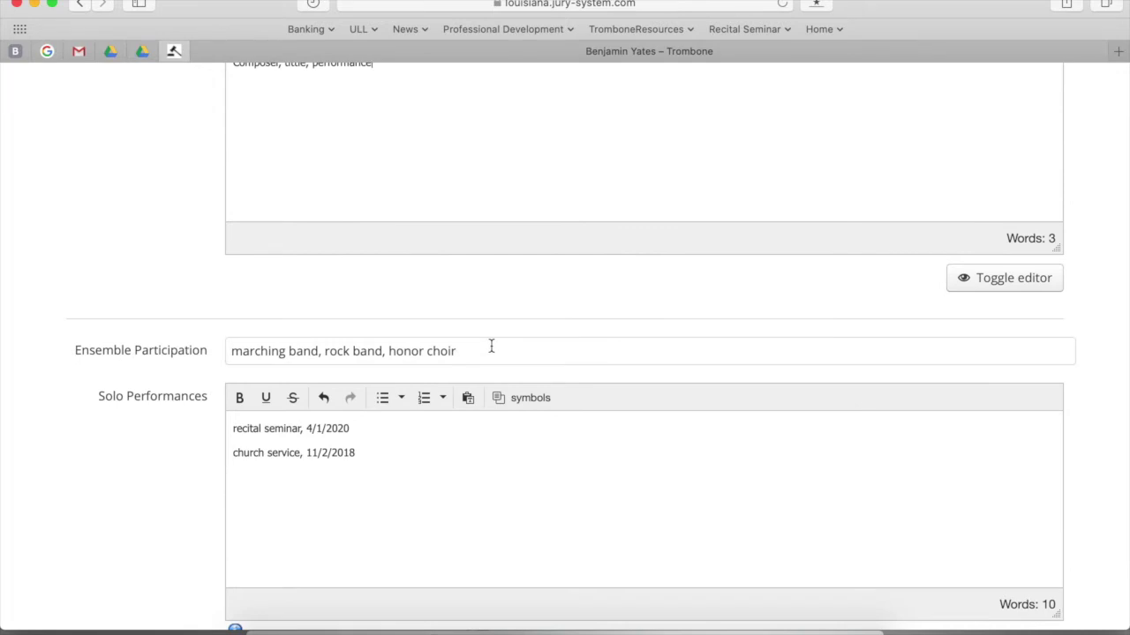
scroll(492, 346, "down", 4)
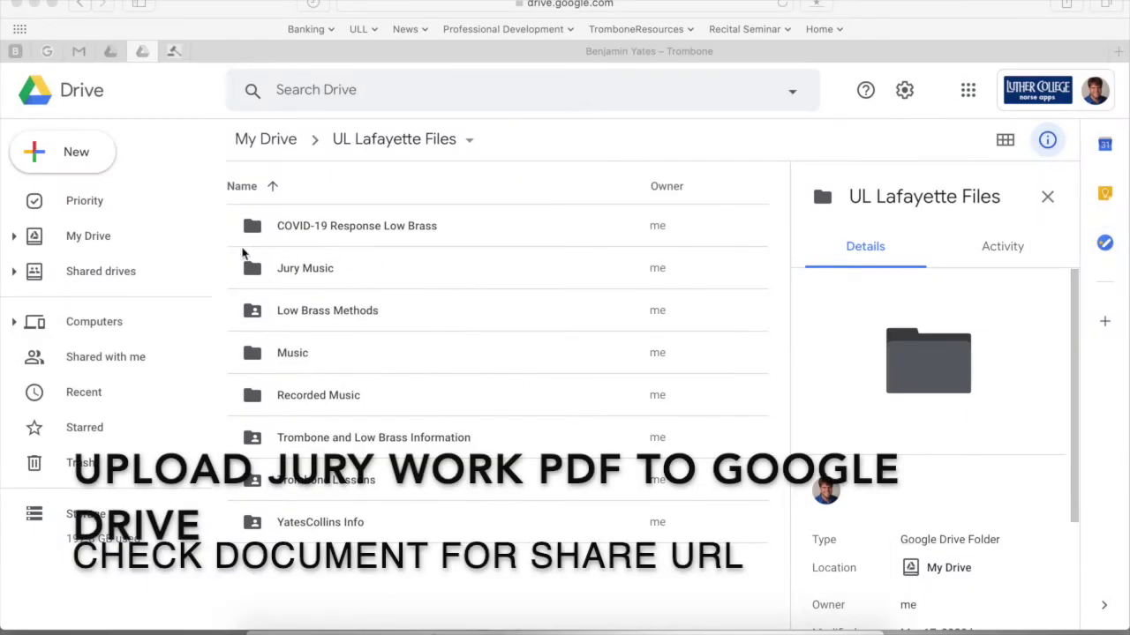
In the first student's folder under Jury Music, create a folder named Jury SP2020.
double_click(323, 270)
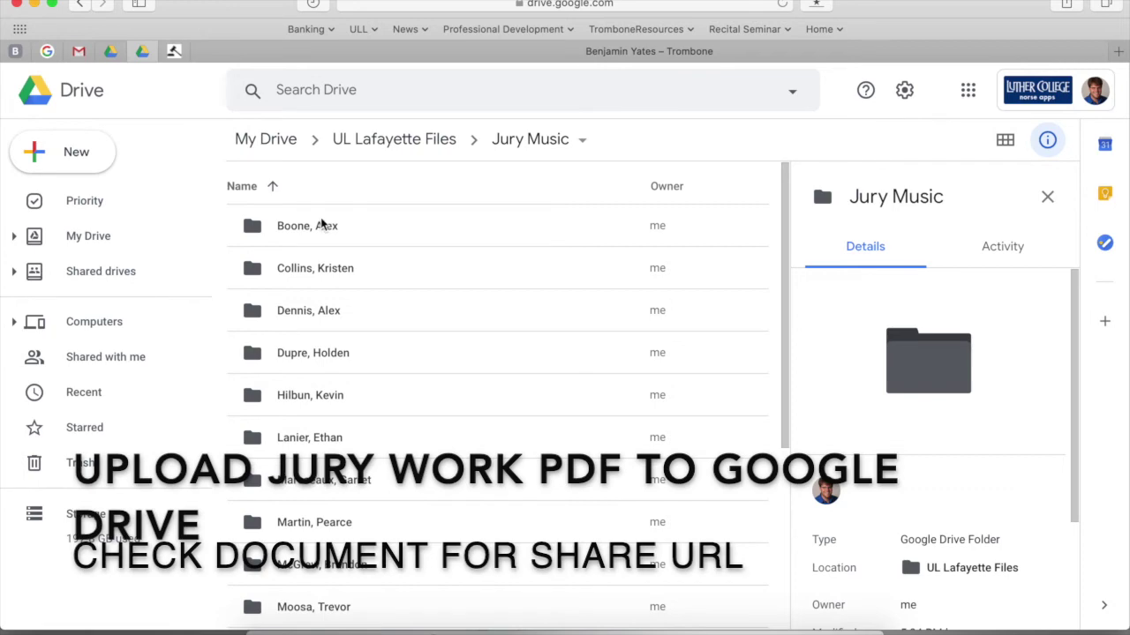
double_click(323, 226)
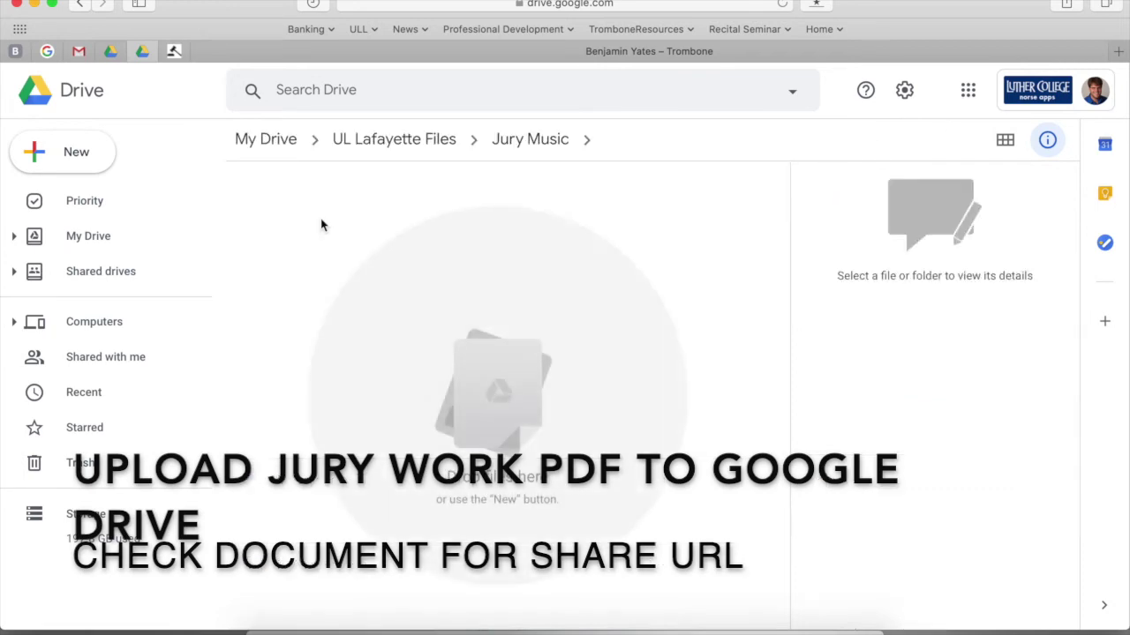
left_click(89, 159)
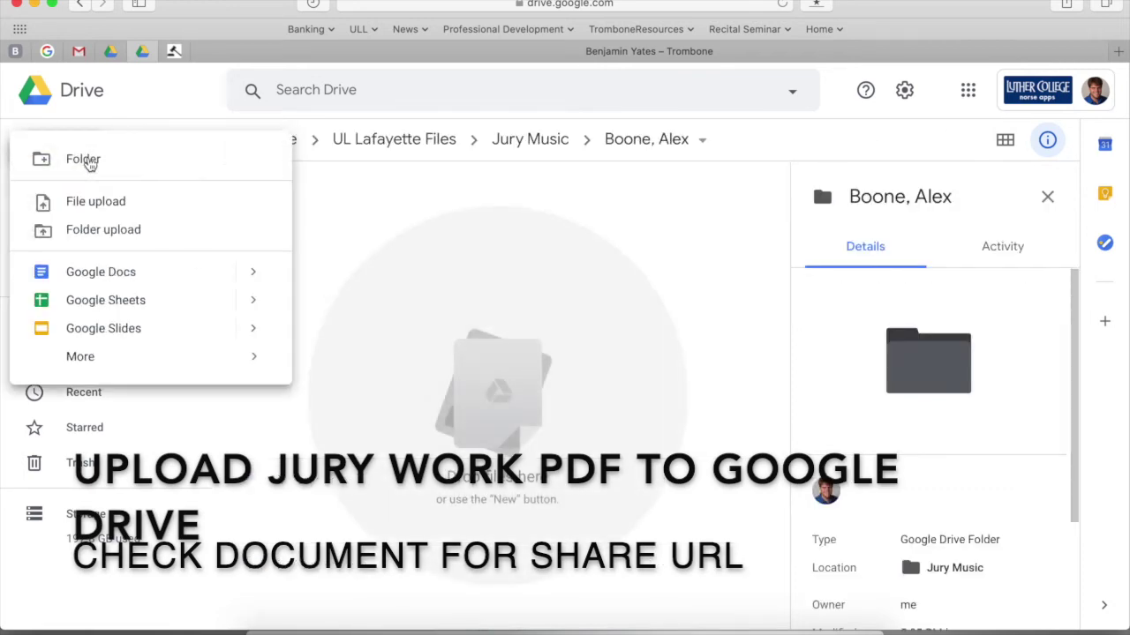
left_click(118, 168)
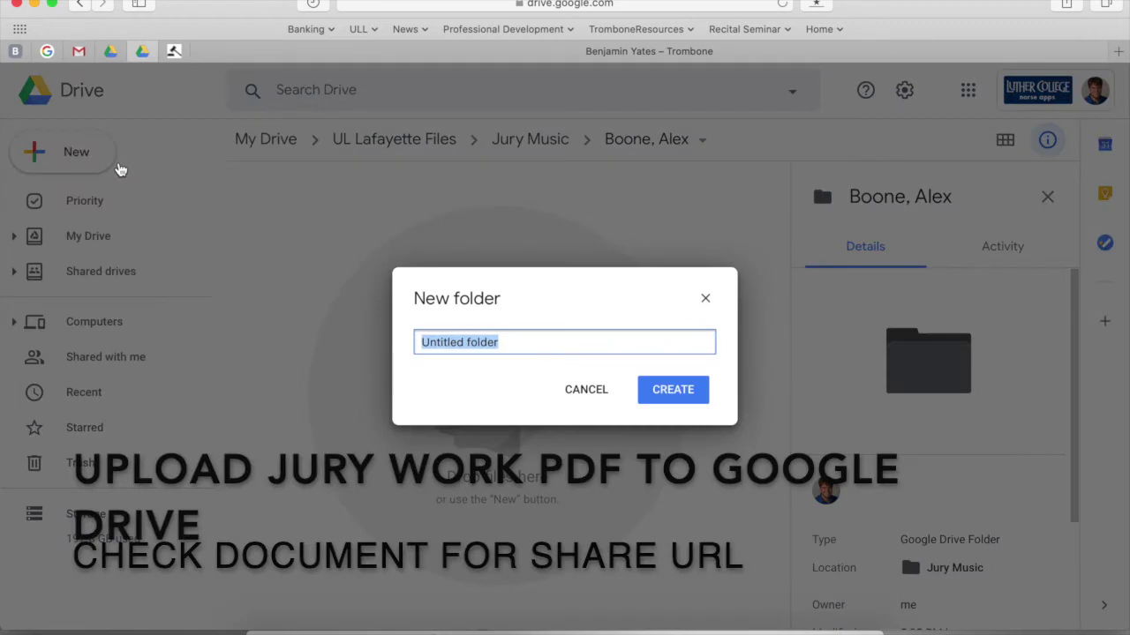
type("Jury")
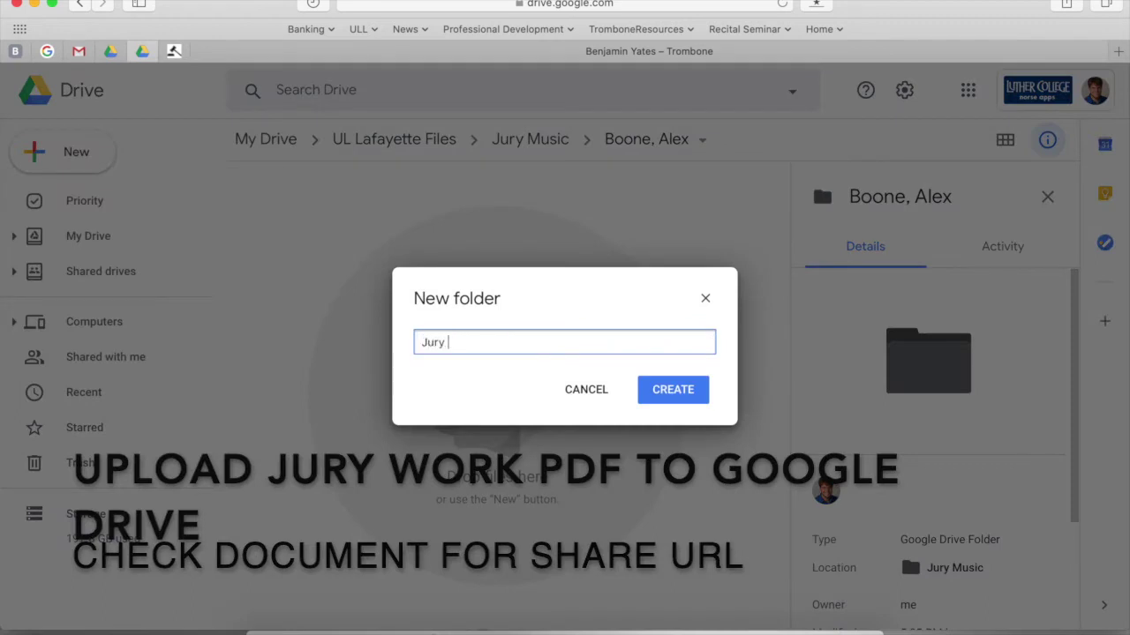
type(" SP2020")
key("Return")
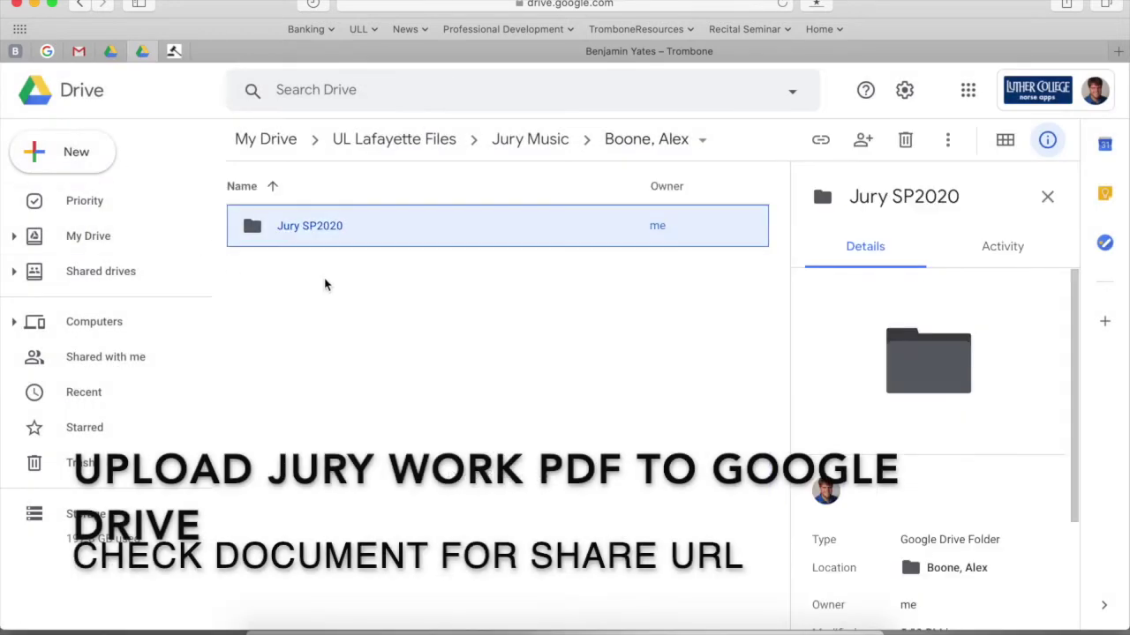
Open Jury SP2020, start a file upload, then cancel the file picker without uploading.
double_click(323, 229)
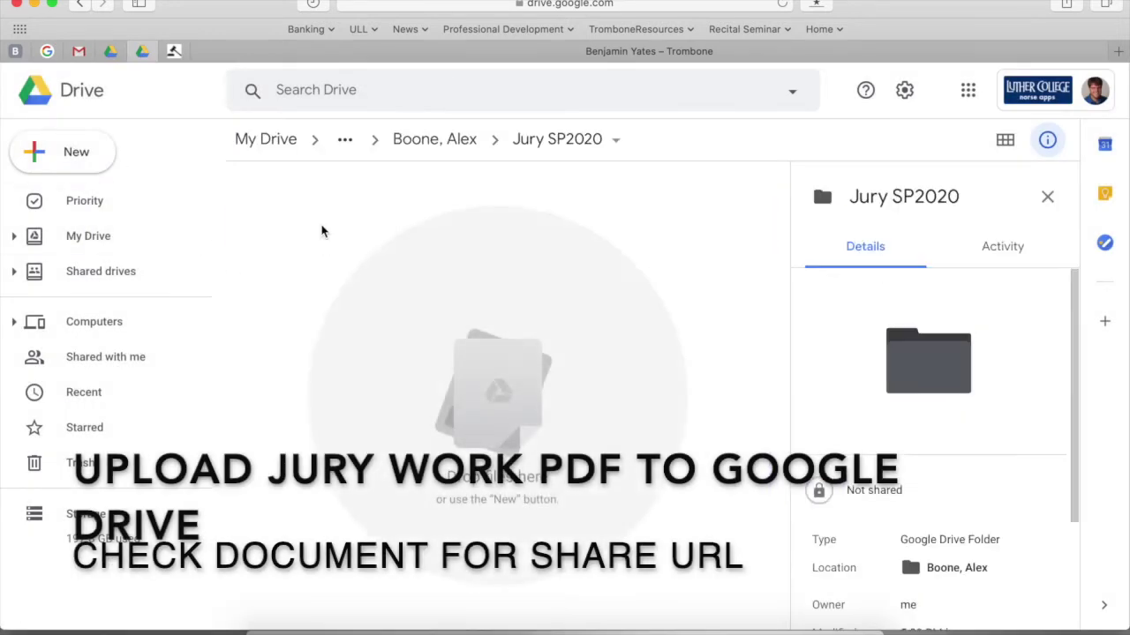
left_click(91, 173)
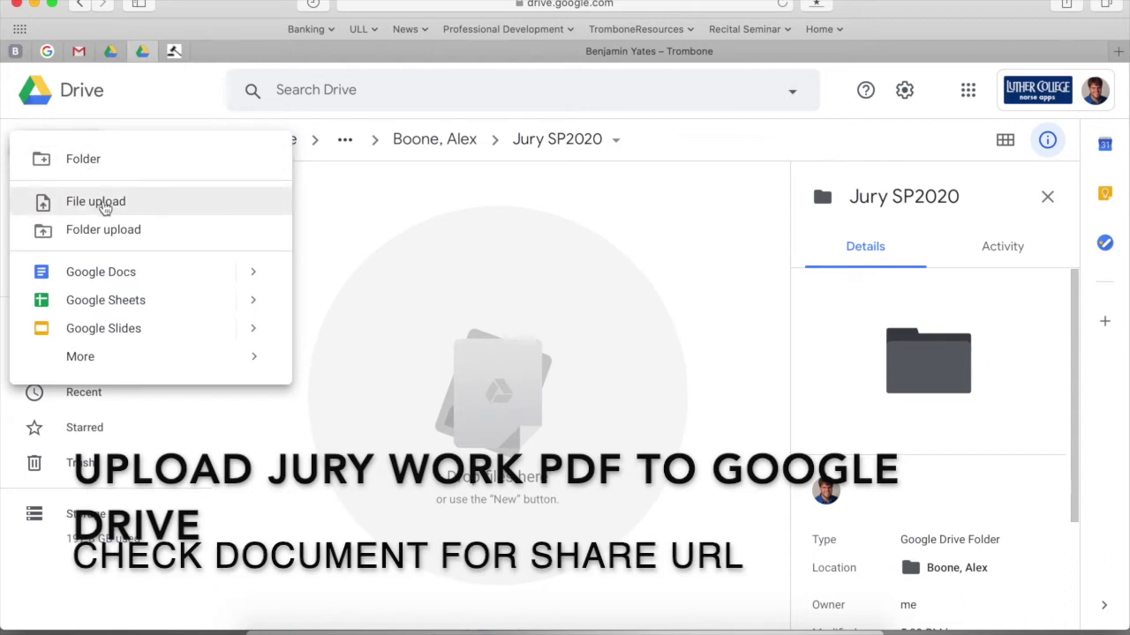
left_click(96, 203)
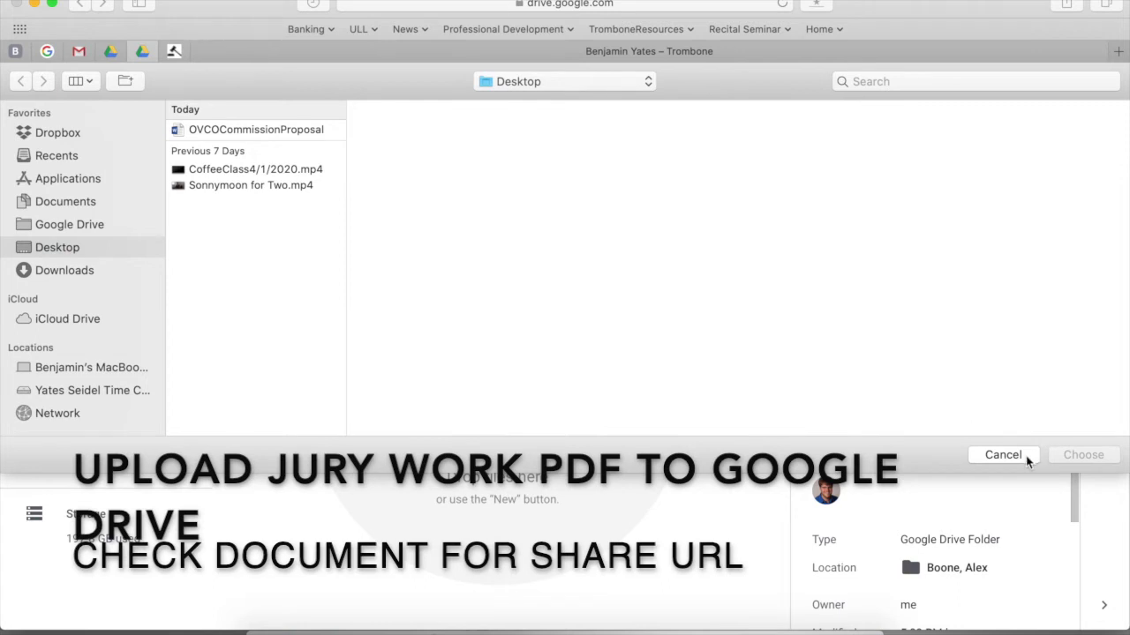
left_click(1002, 455)
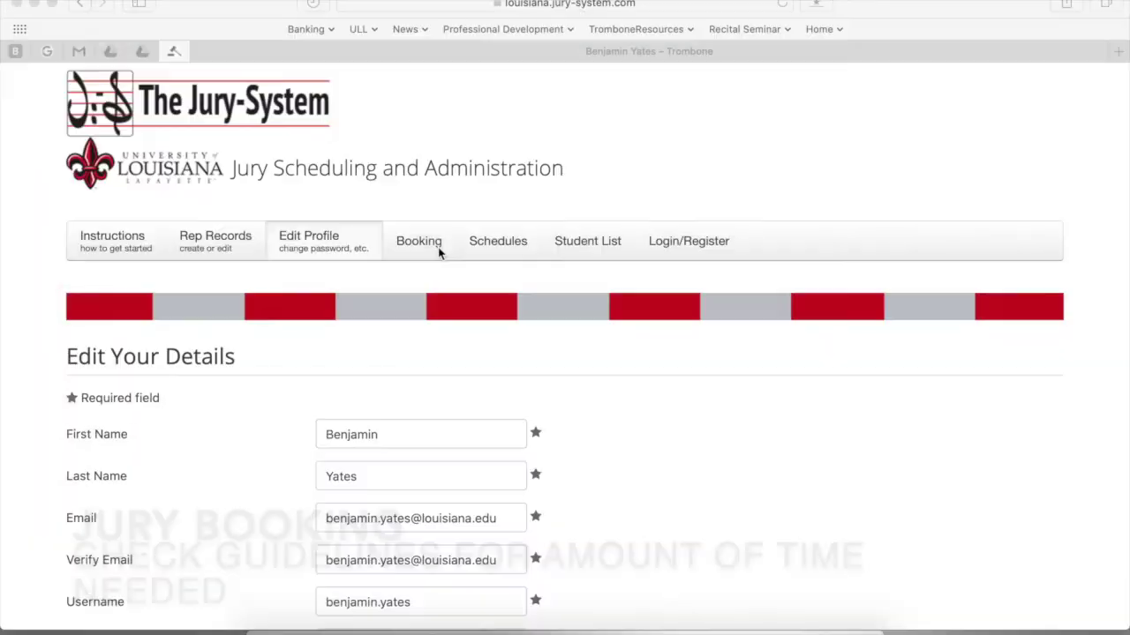
Open Book a Time and review the Brass schedules for December 9–10, booking form and time grid.
left_click(427, 238)
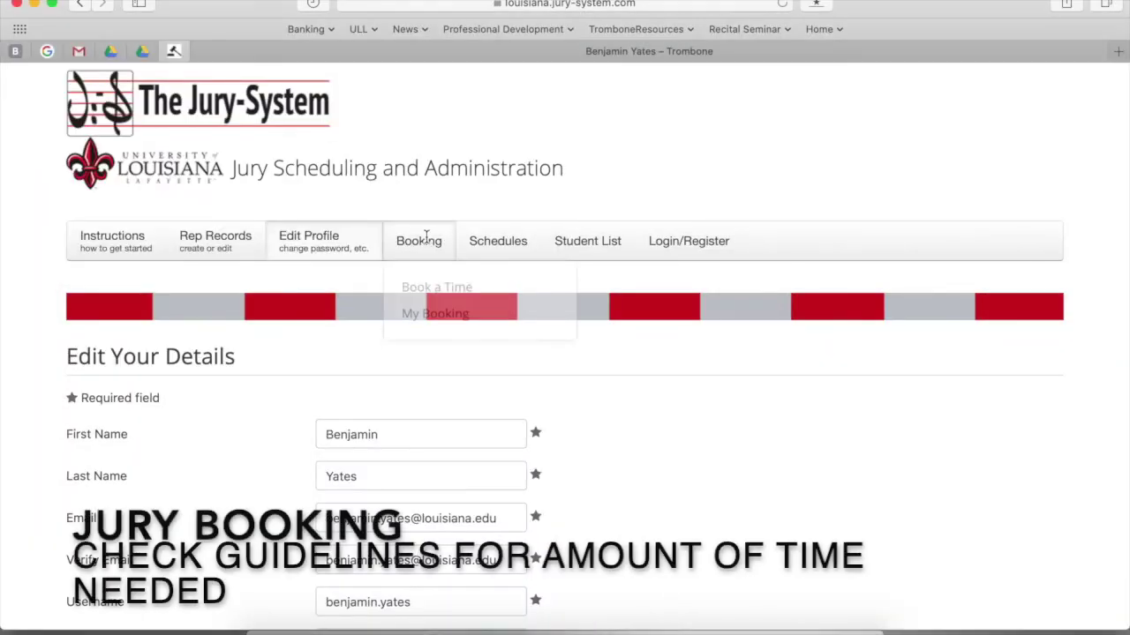
left_click(439, 293)
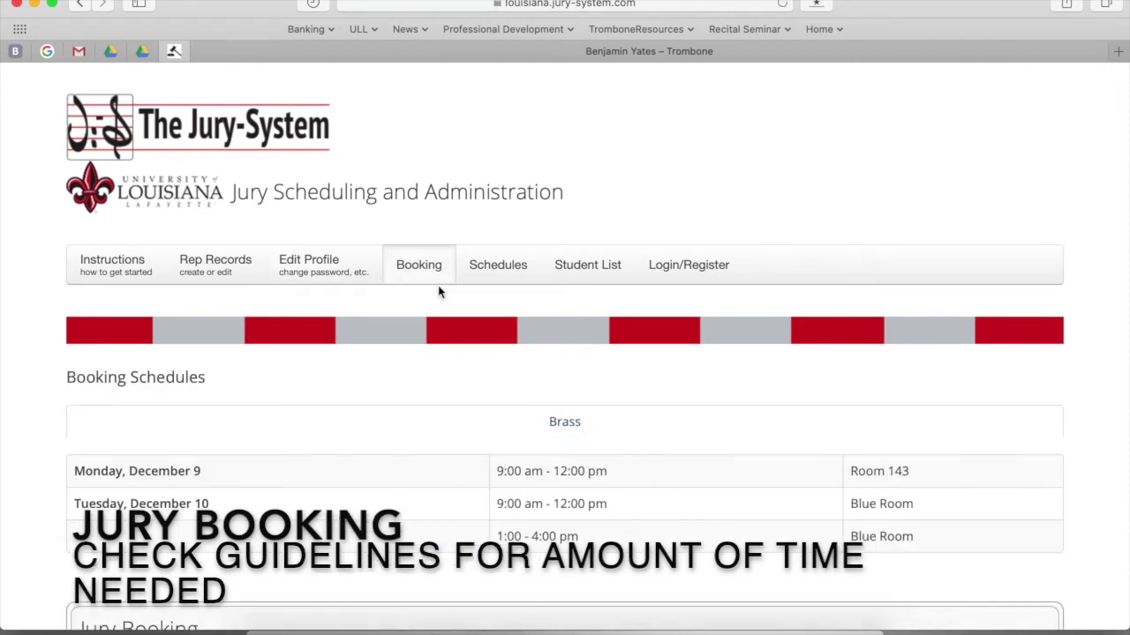
scroll(440, 293, "down", 3)
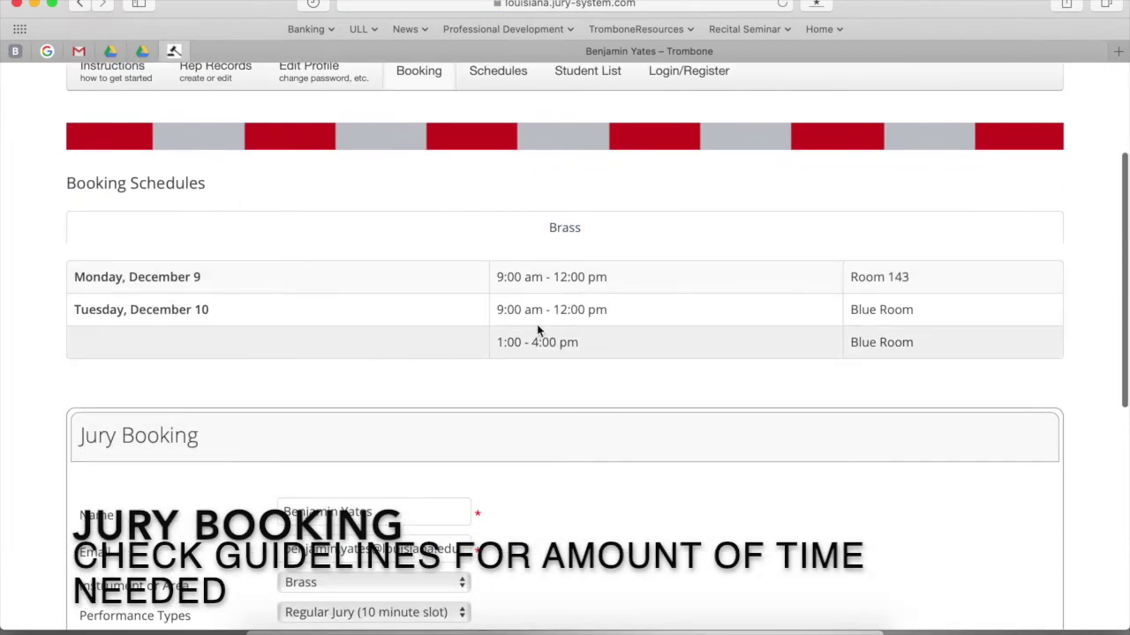
scroll(489, 380, "down", 3)
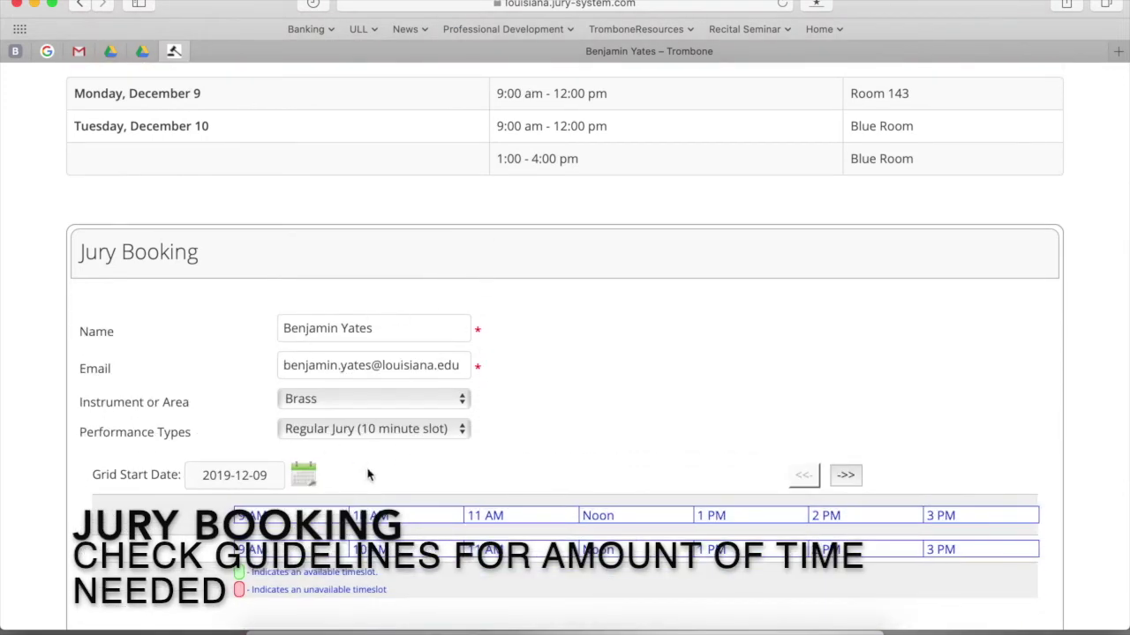
scroll(369, 475, "down", 3)
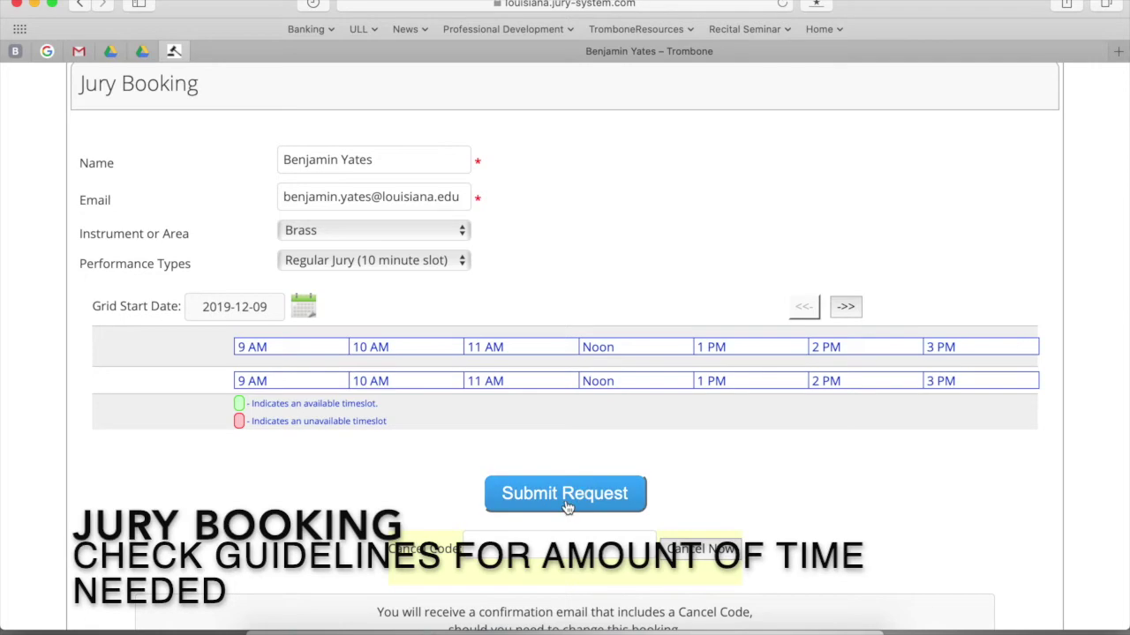
scroll(580, 356, "up", 10)
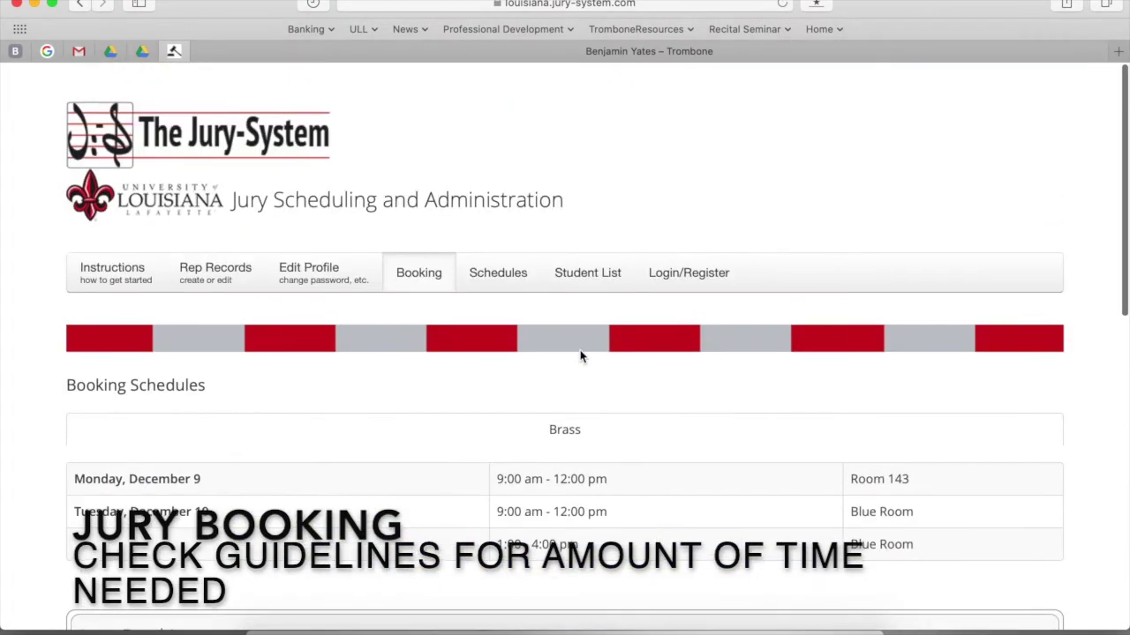
Confirm the My Jury Bookings list is empty, then open the Brass jury schedule.
left_click(418, 265)
left_click(436, 346)
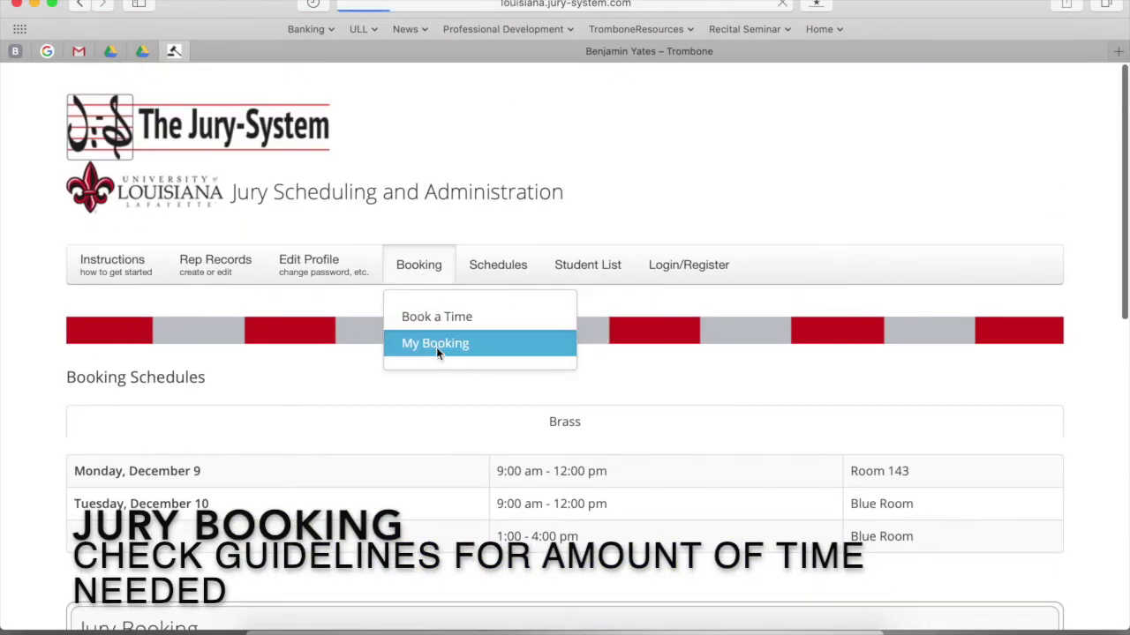
scroll(436, 347, "down", 5)
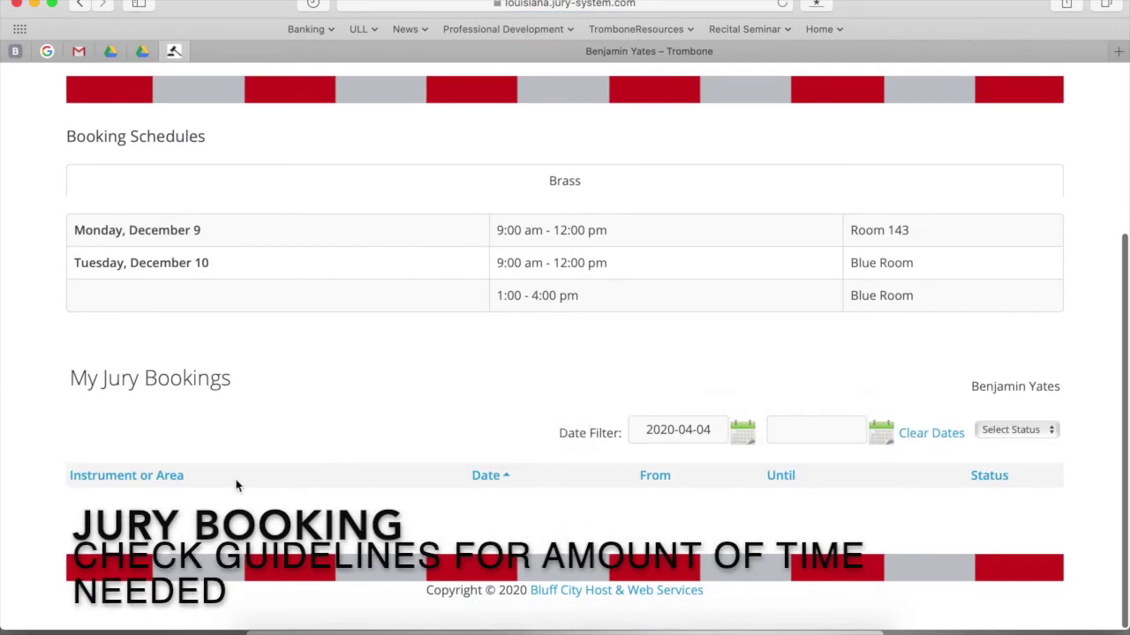
scroll(236, 485, "up", 5)
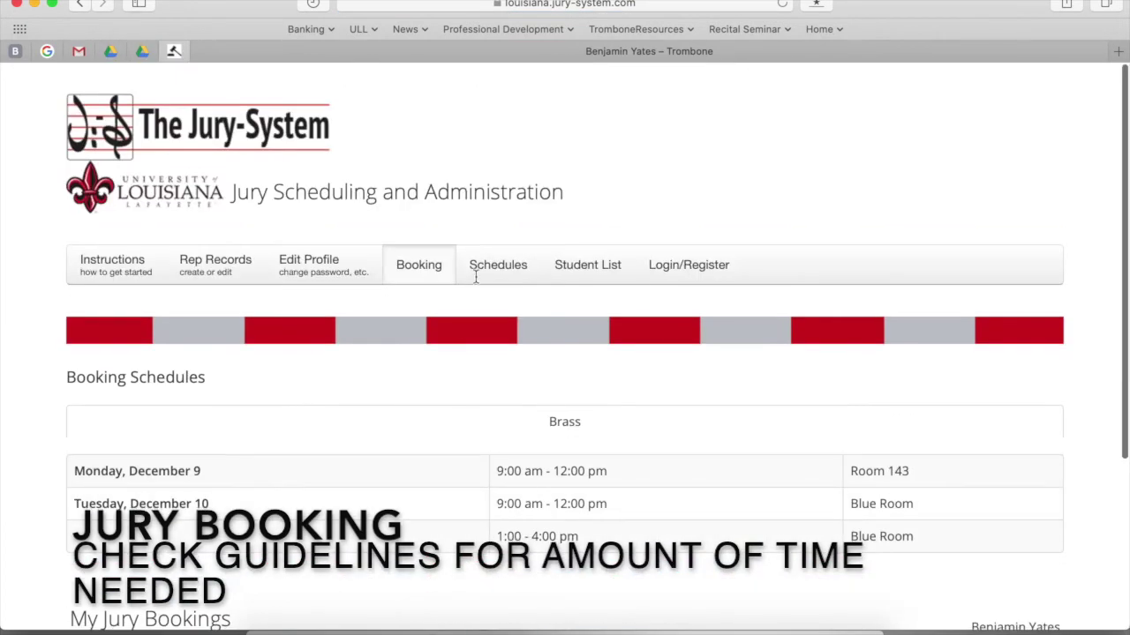
mouse_move(483, 257)
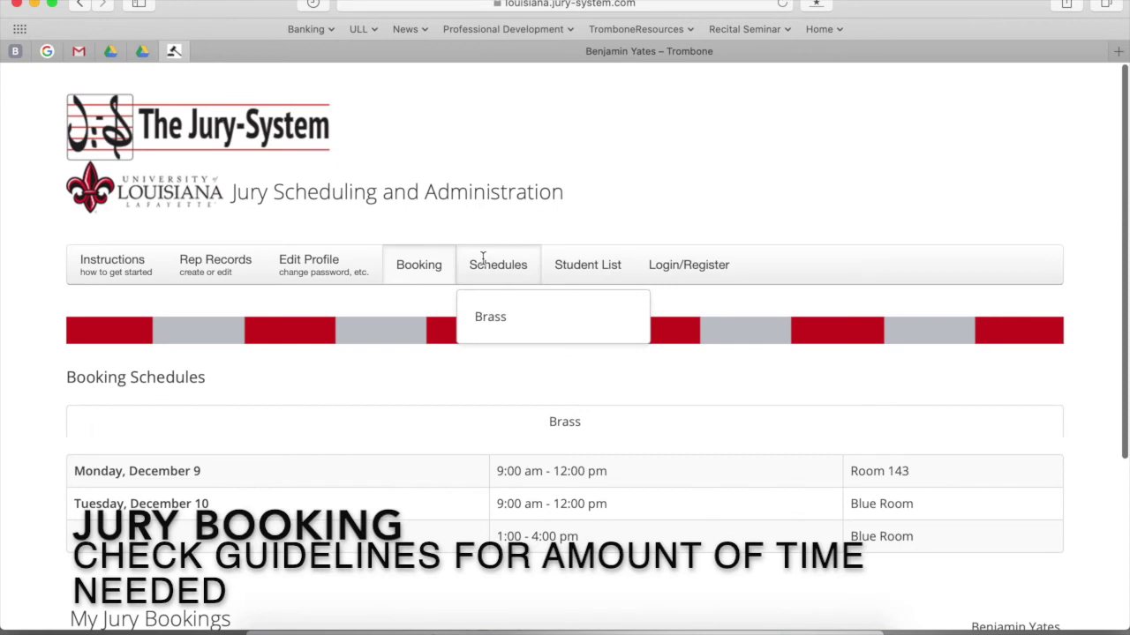
left_click(502, 313)
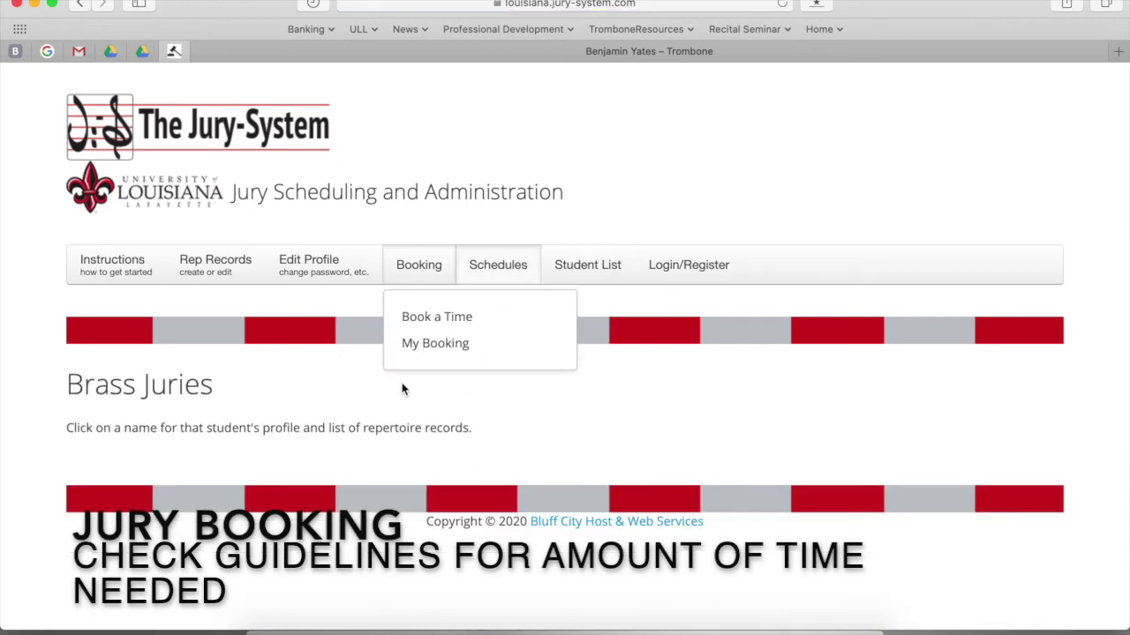